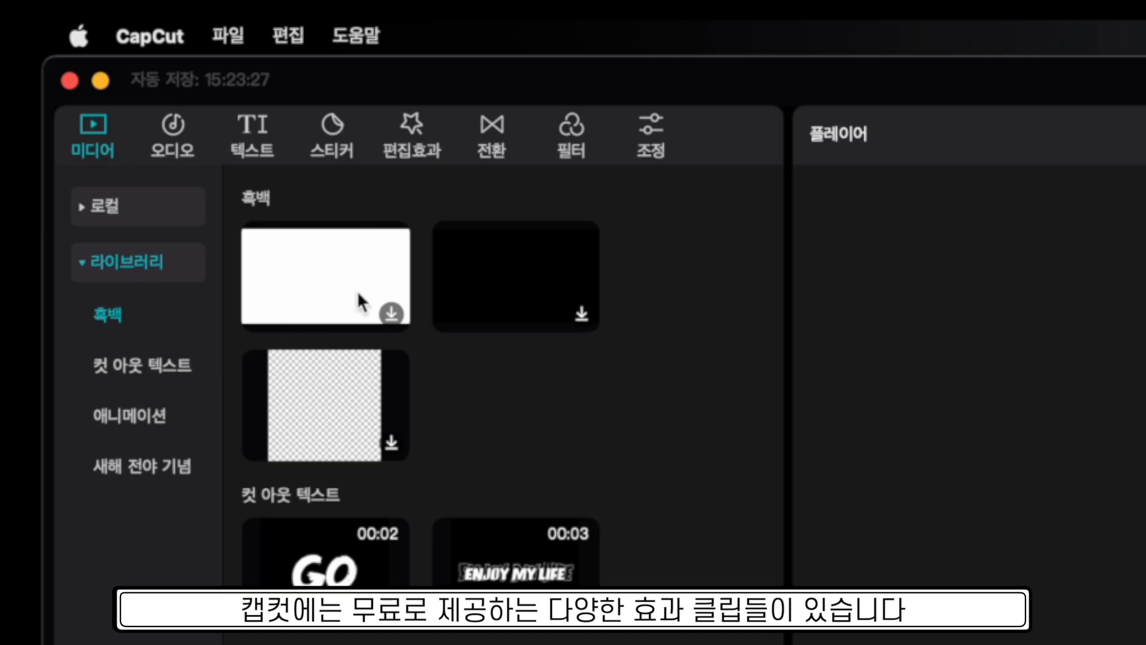
- Browse the stock clips in the media library, from the black-and-white backgrounds through the animations
scroll(452, 582, "down", 7)
scroll(452, 582, "down", 10)
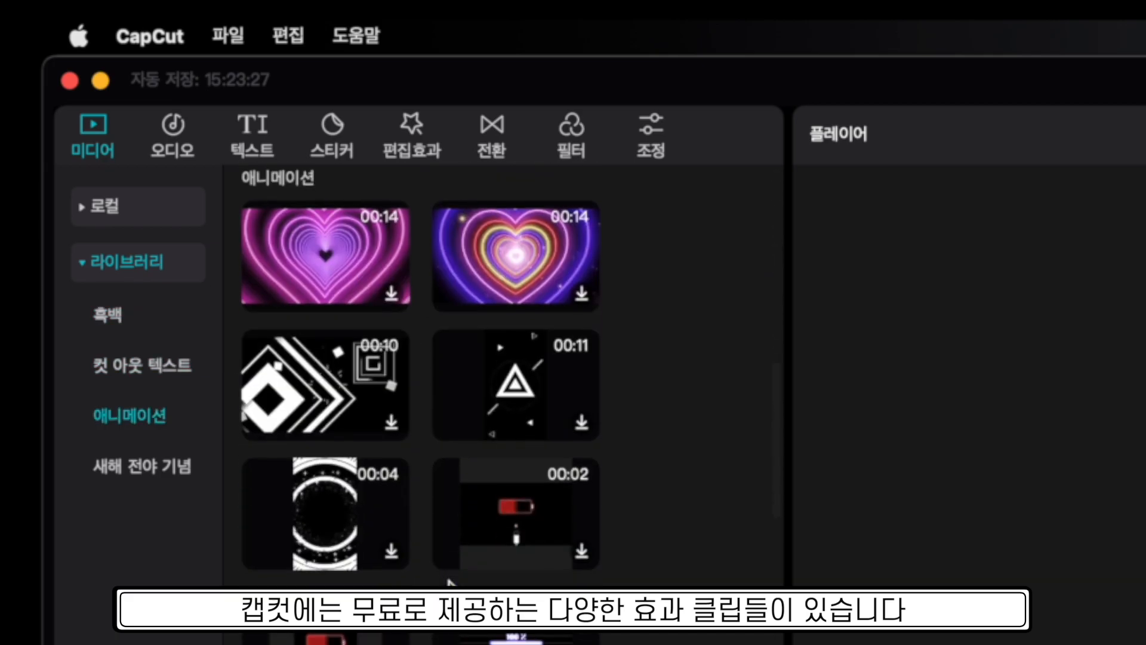
scroll(452, 582, "up", 20)
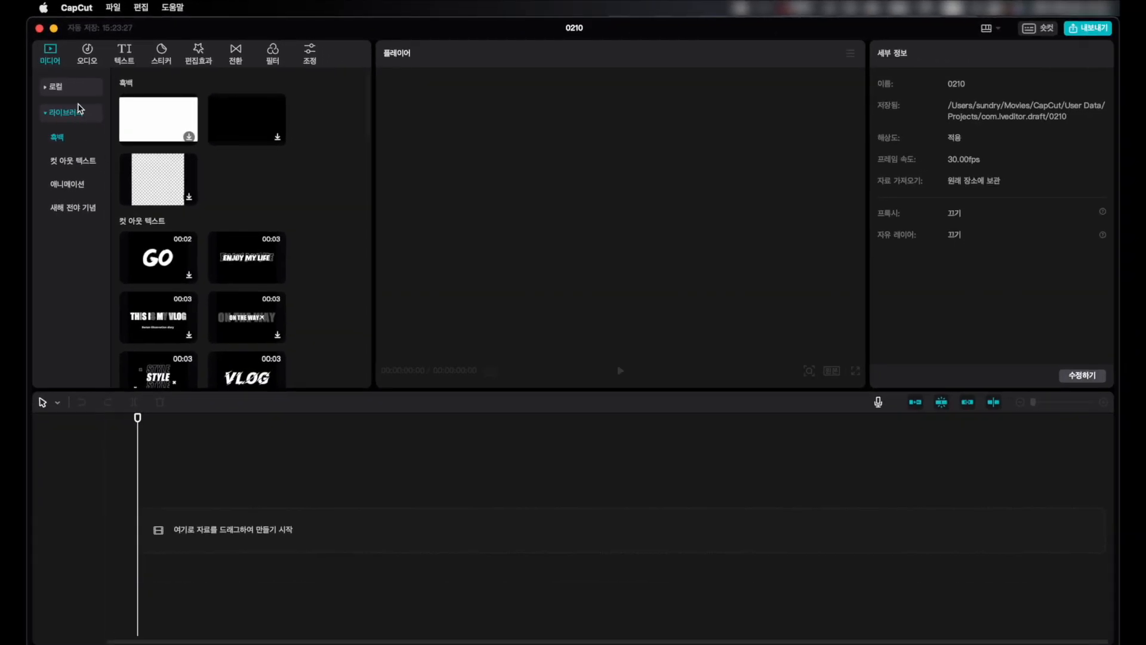
- Import all files and subfolders of the 예제 folder into the project's local media
left_click(102, 210)
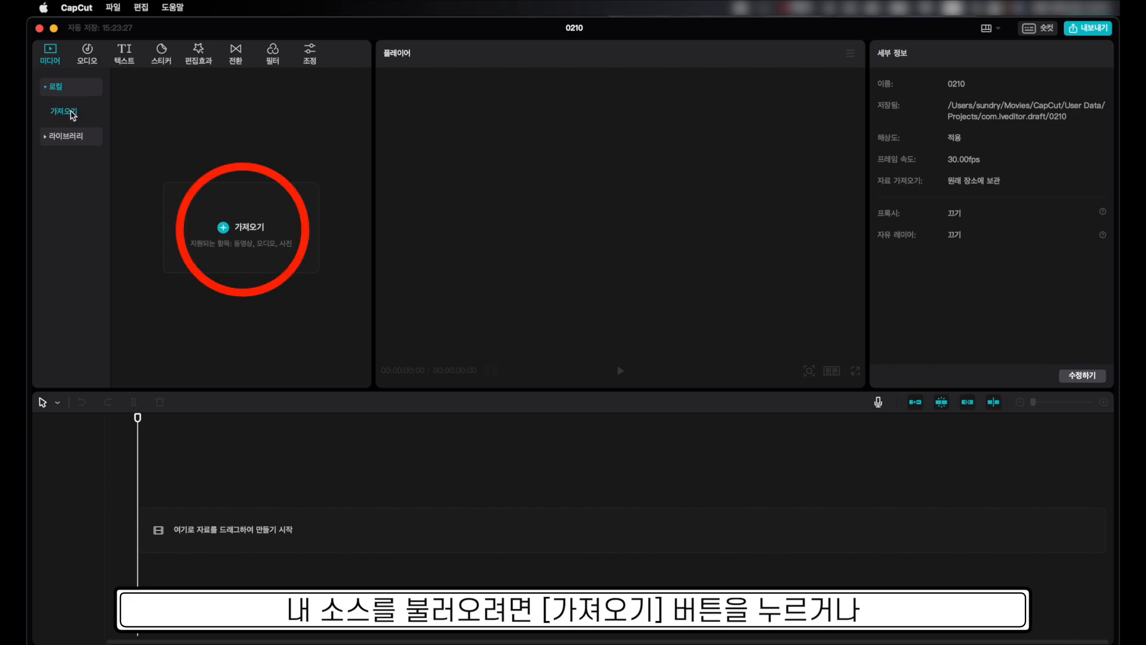
left_click(255, 233)
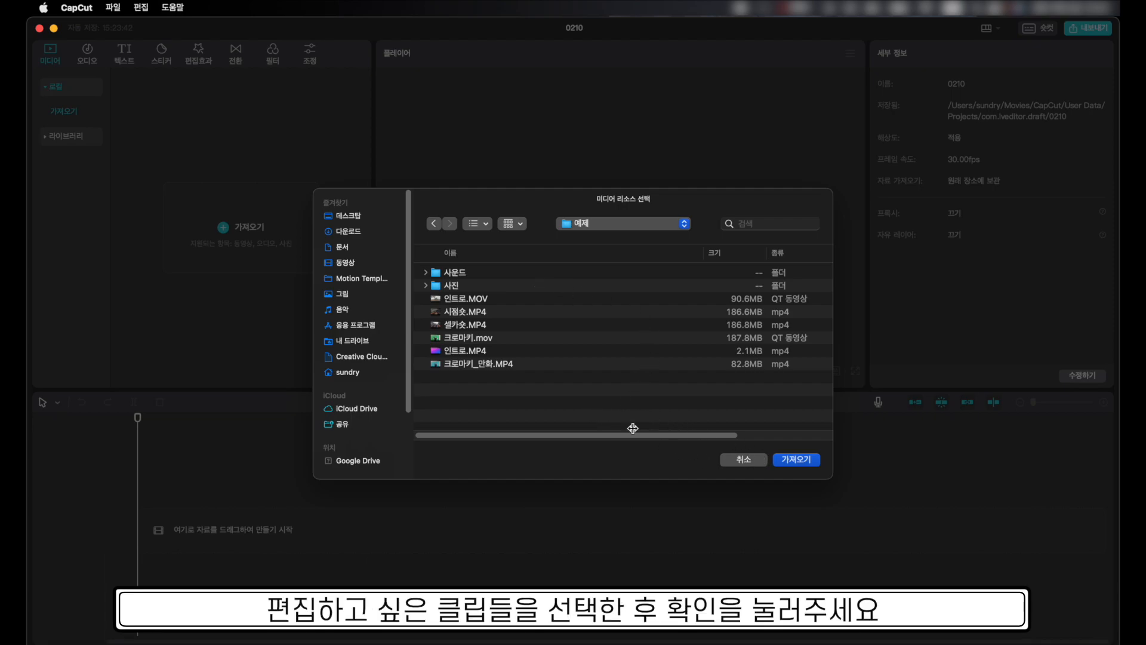
left_click_drag(559, 385, 462, 274)
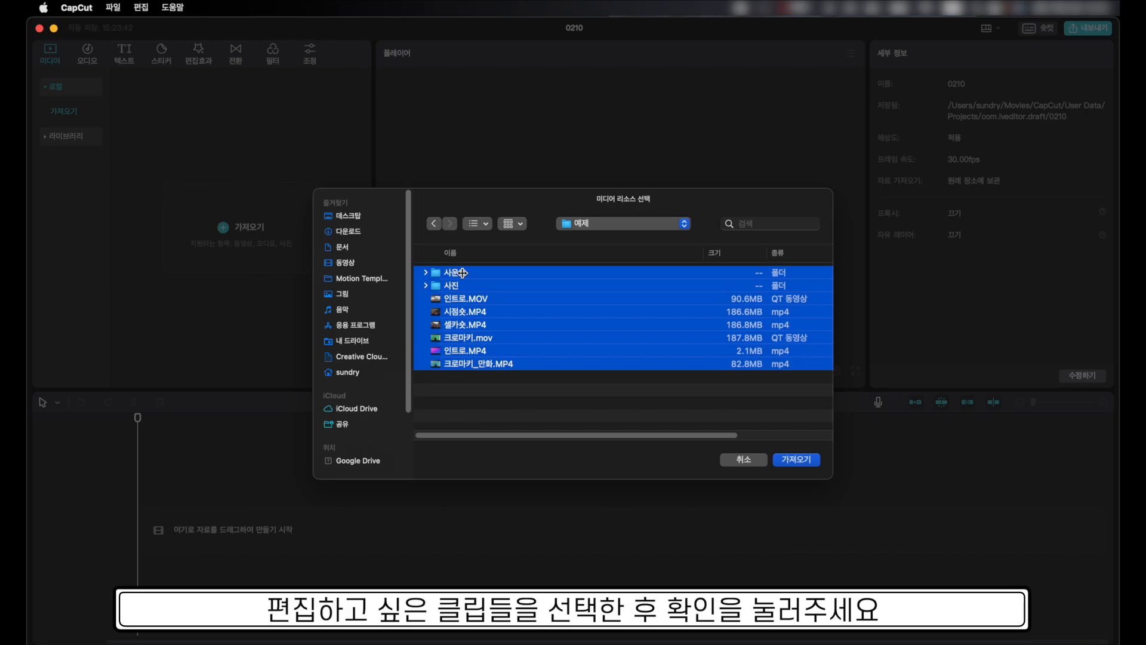
left_click(790, 463)
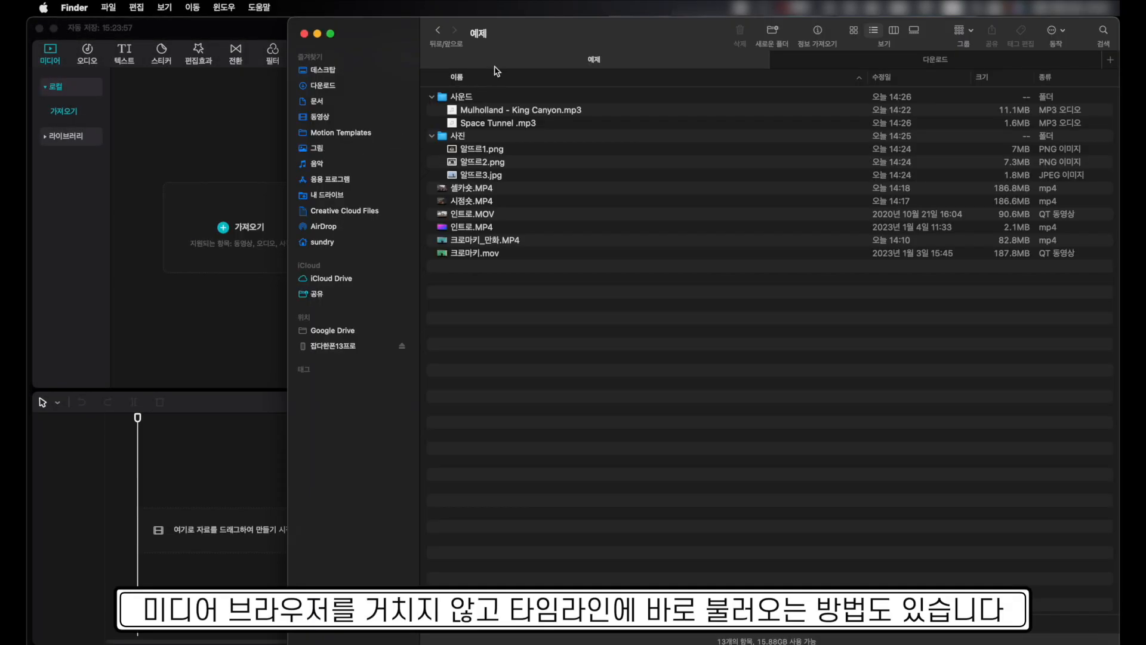
- Add the 예제 files from Finder to the media browser and place one of the videos directly on the timeline
left_click_drag(522, 291, 236, 236)
left_click(476, 315)
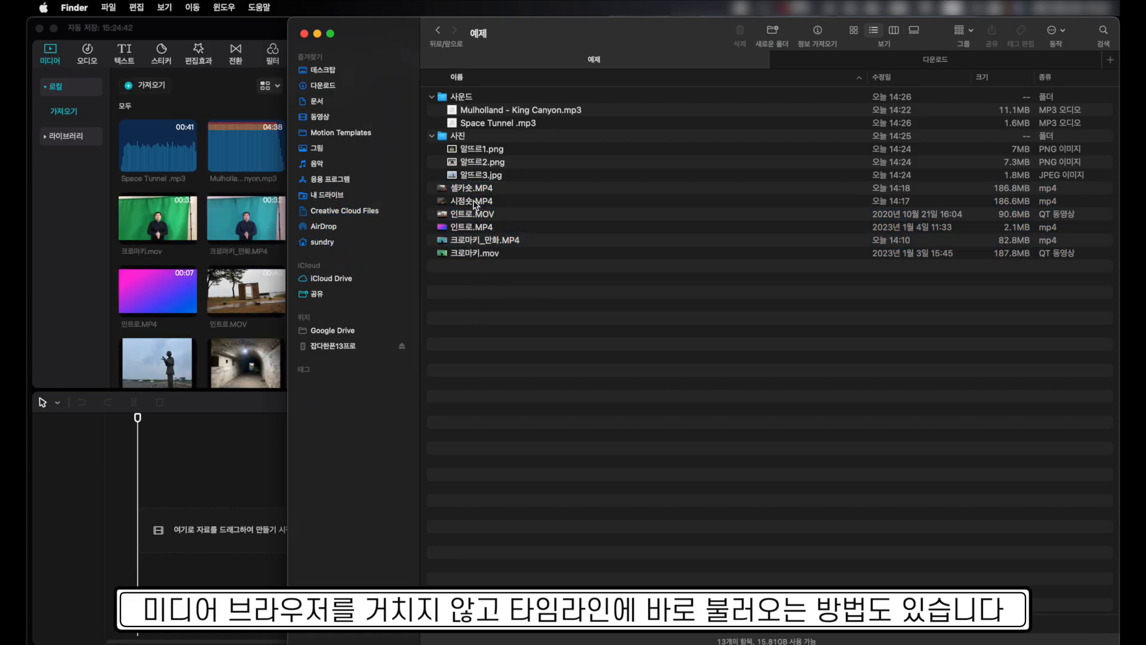
left_click_drag(471, 196, 165, 539)
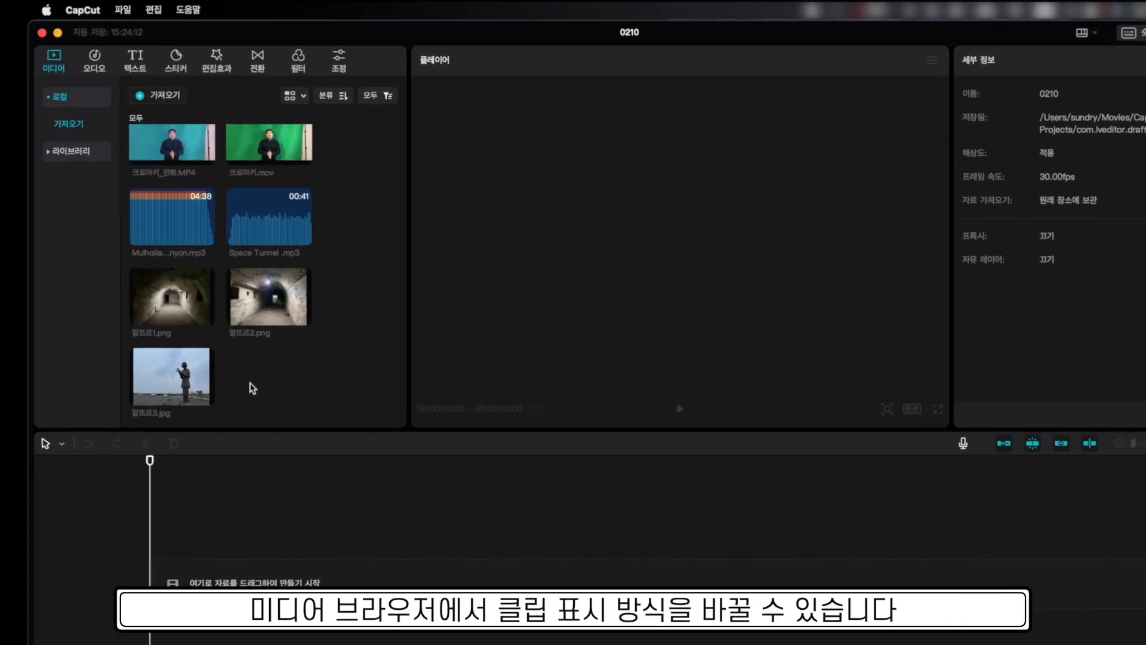
- Switch the media browser's clip display to list view (목록) and back to grid view (격자)
scroll(202, 201, "up", 2)
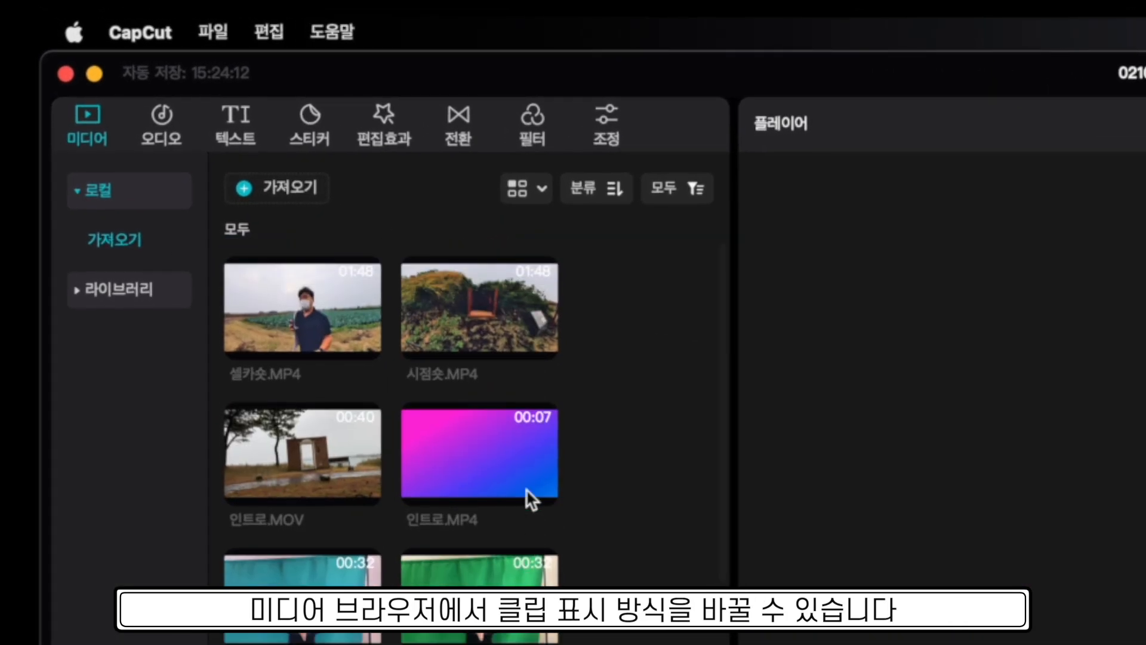
left_click(543, 190)
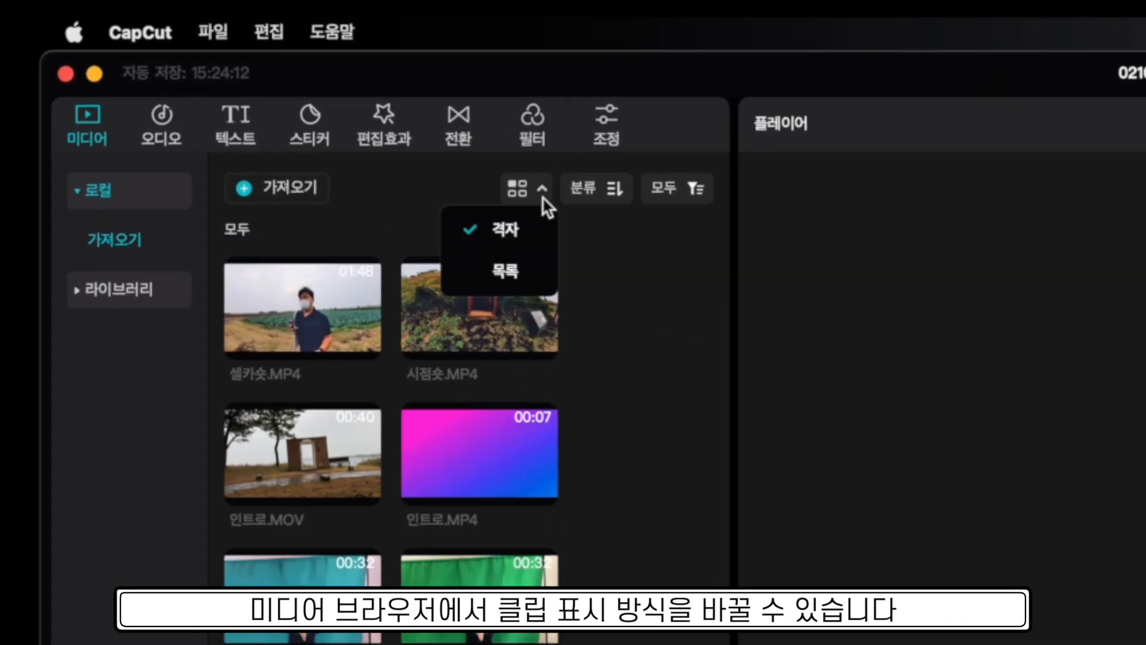
left_click(520, 272)
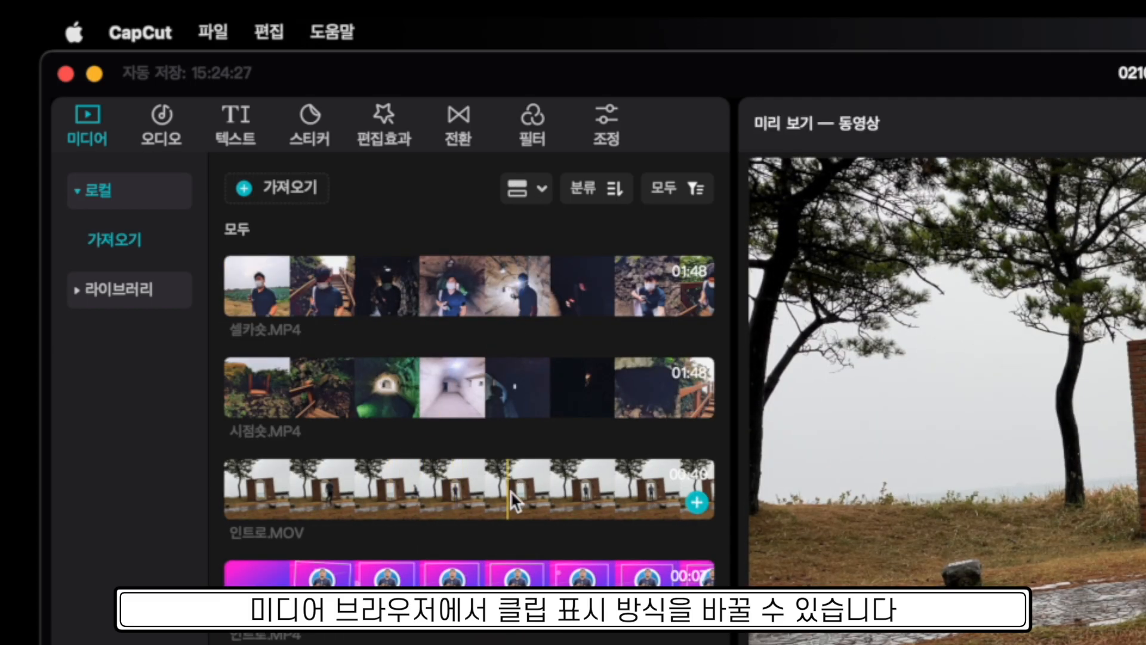
left_click(544, 190)
left_click(516, 227)
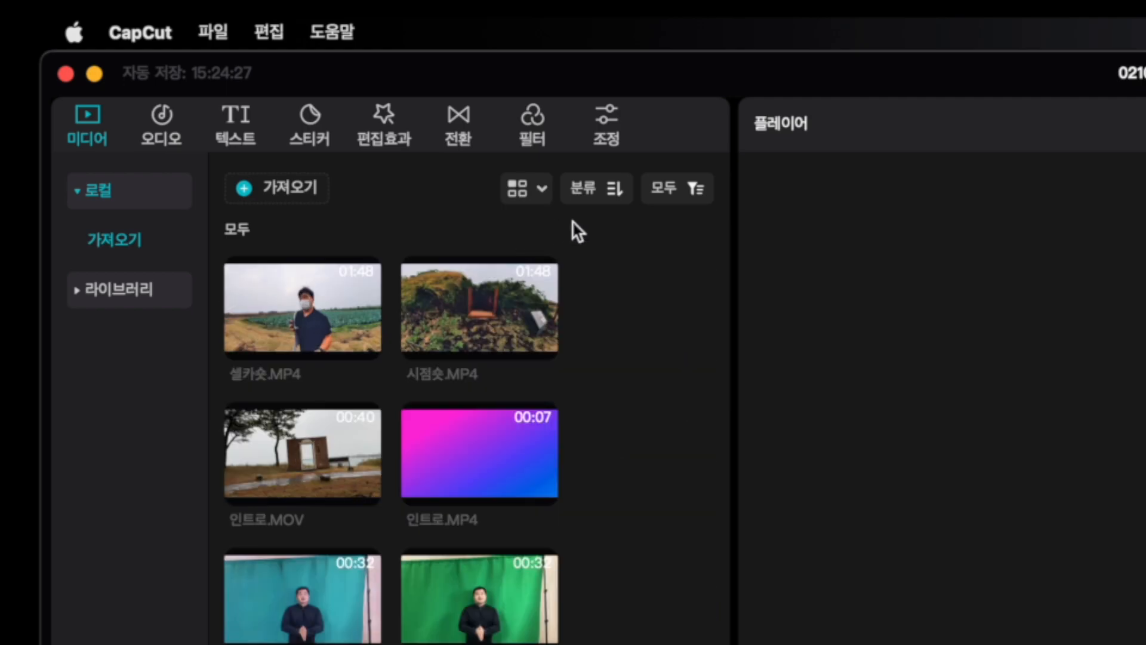
- Sort the imported clips by name (이름) and look through the sorted media
left_click(615, 189)
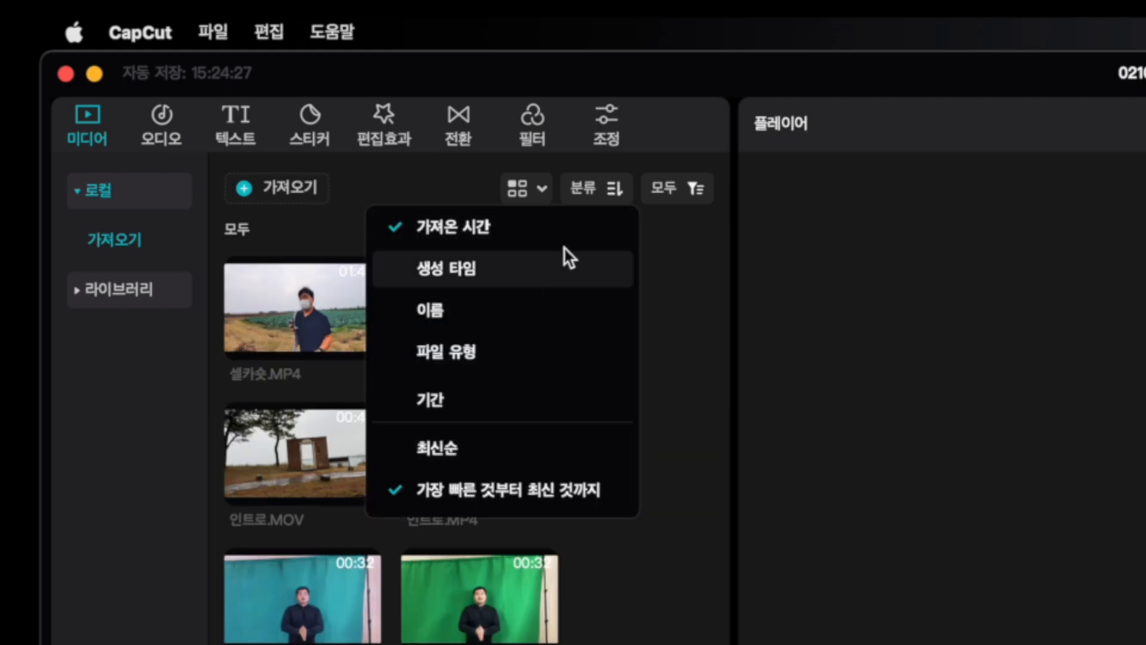
left_click(571, 310)
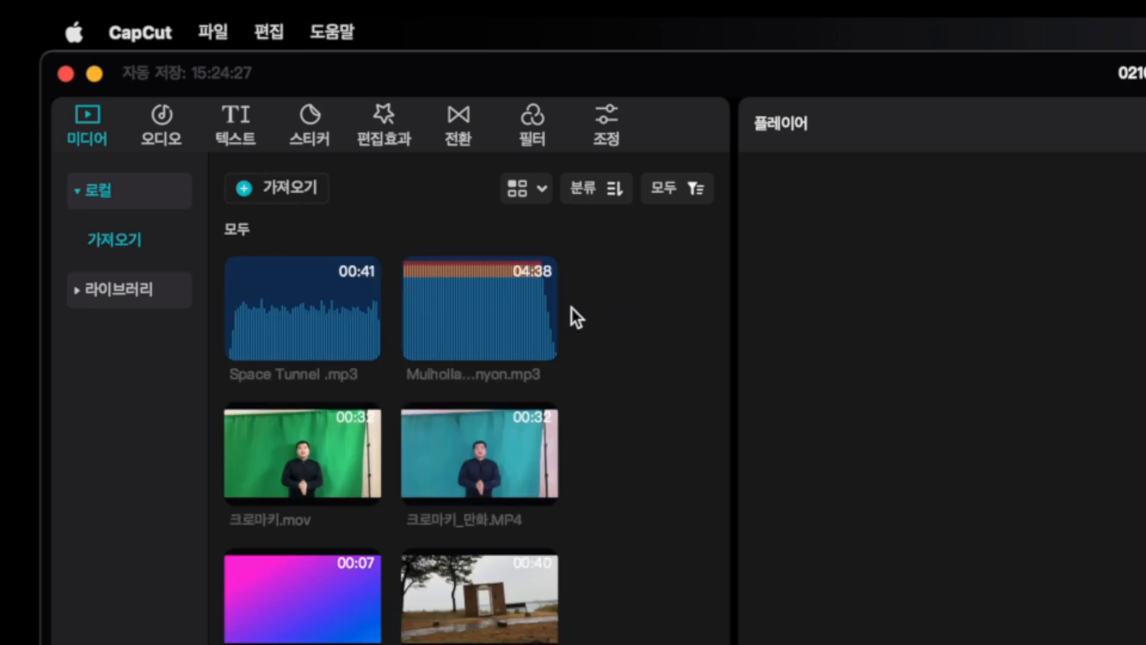
left_click(697, 190)
scroll(637, 396, "down", 5)
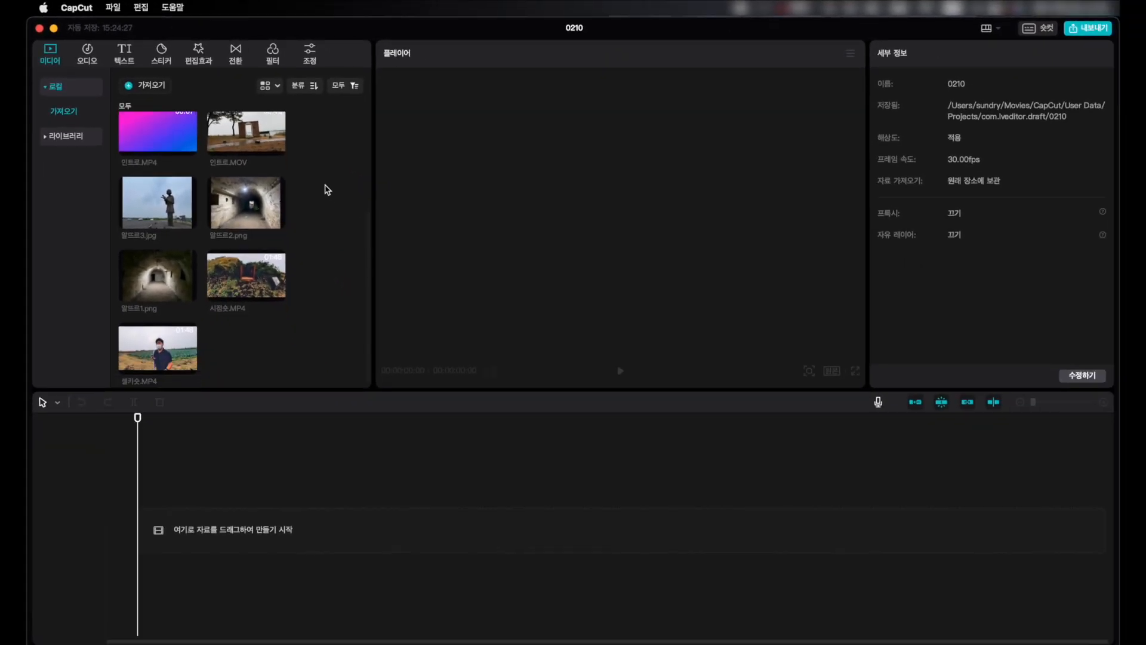
scroll(328, 190, "up", 5)
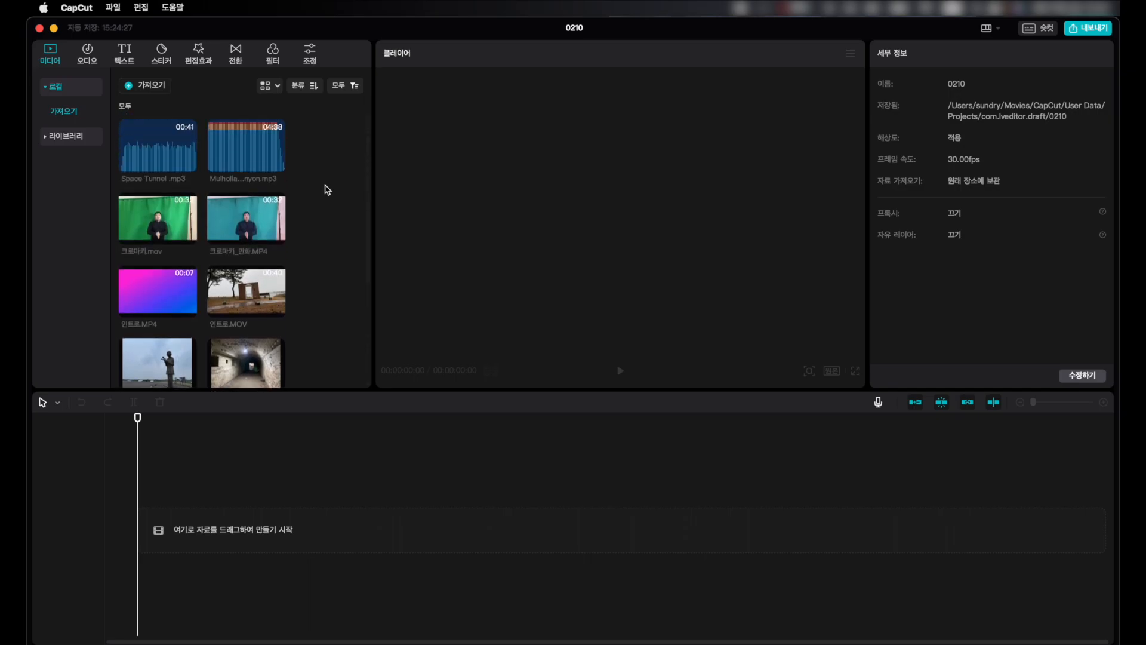
- Try placing the whole 셀카숏.MP4 clip at the start of the timeline, and undo the insertion
scroll(327, 190, "down", 3)
left_click_drag(158, 340, 149, 539)
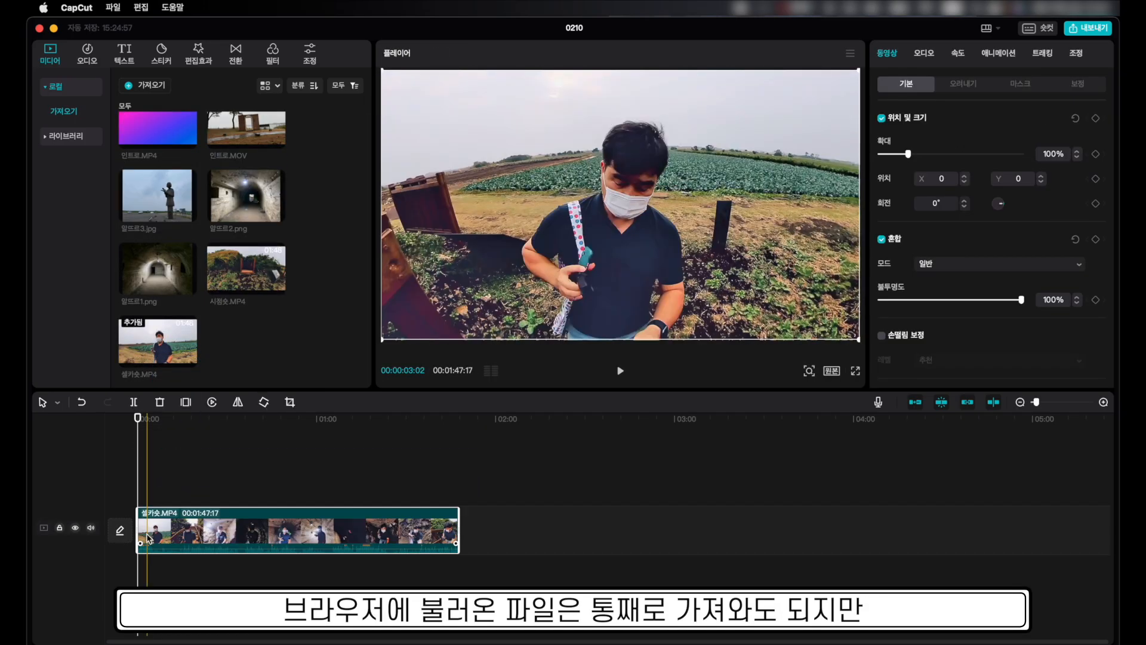
key("super+z")
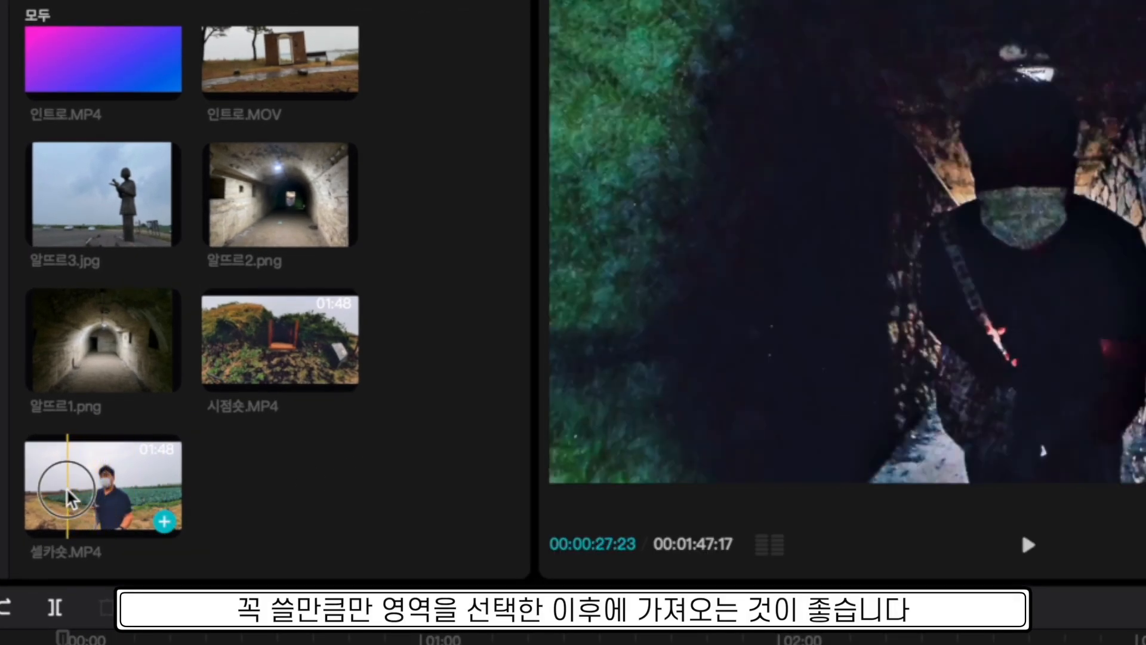
- Add only a middle range of about 45 seconds of 셀카숏.MP4 to the timeline and place the clip again behind it
left_click(70, 497)
left_click_drag(26, 482, 53, 483)
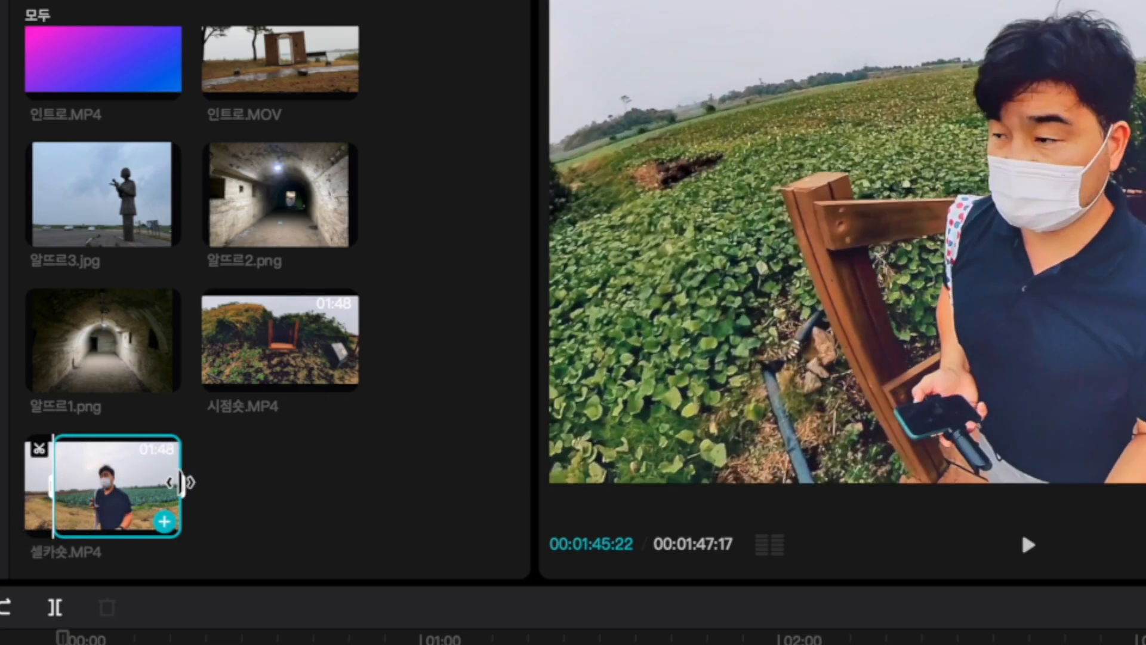
left_click_drag(181, 482, 115, 481)
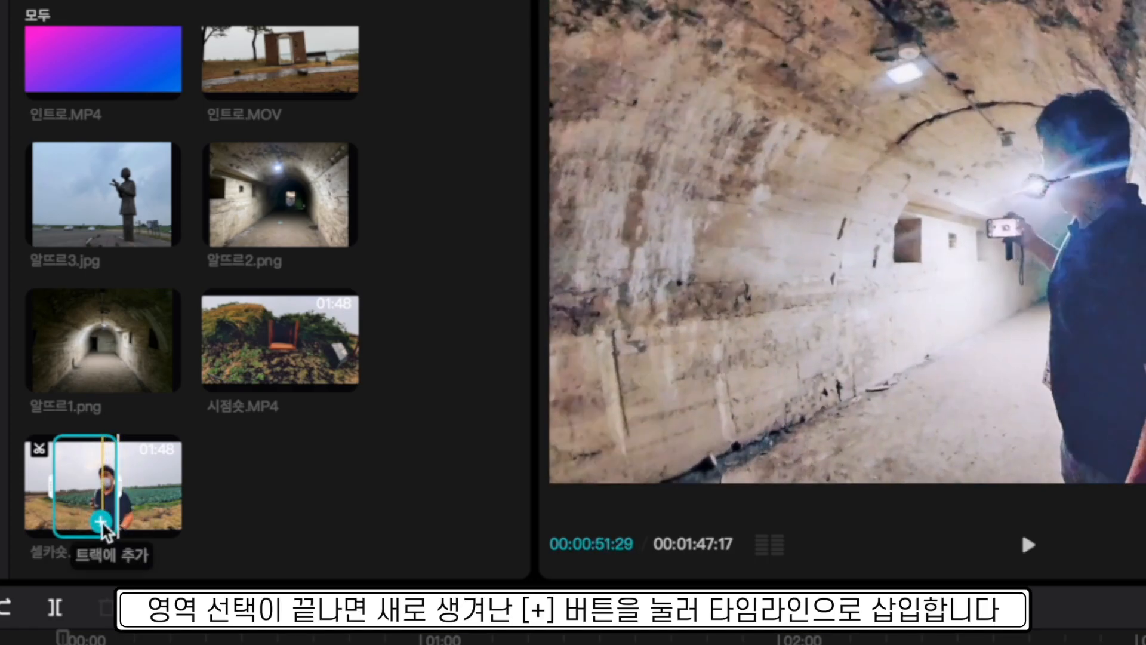
left_click(102, 523)
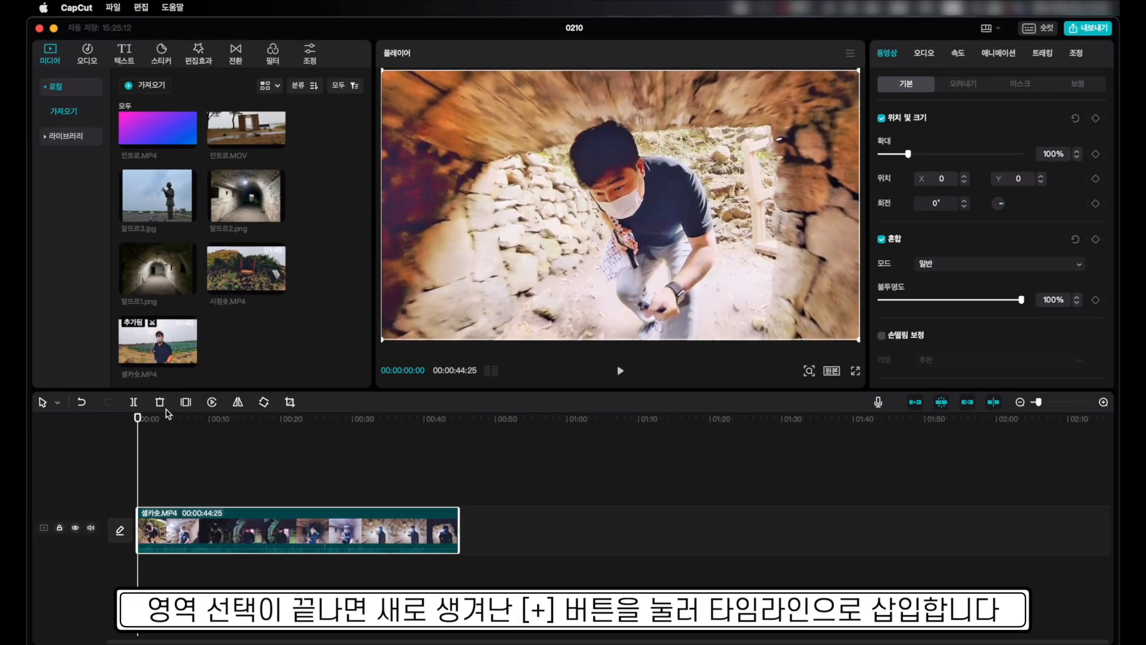
mouse_move(137, 418)
left_mouse_down()
mouse_move(434, 418)
mouse_move(137, 418)
left_mouse_up()
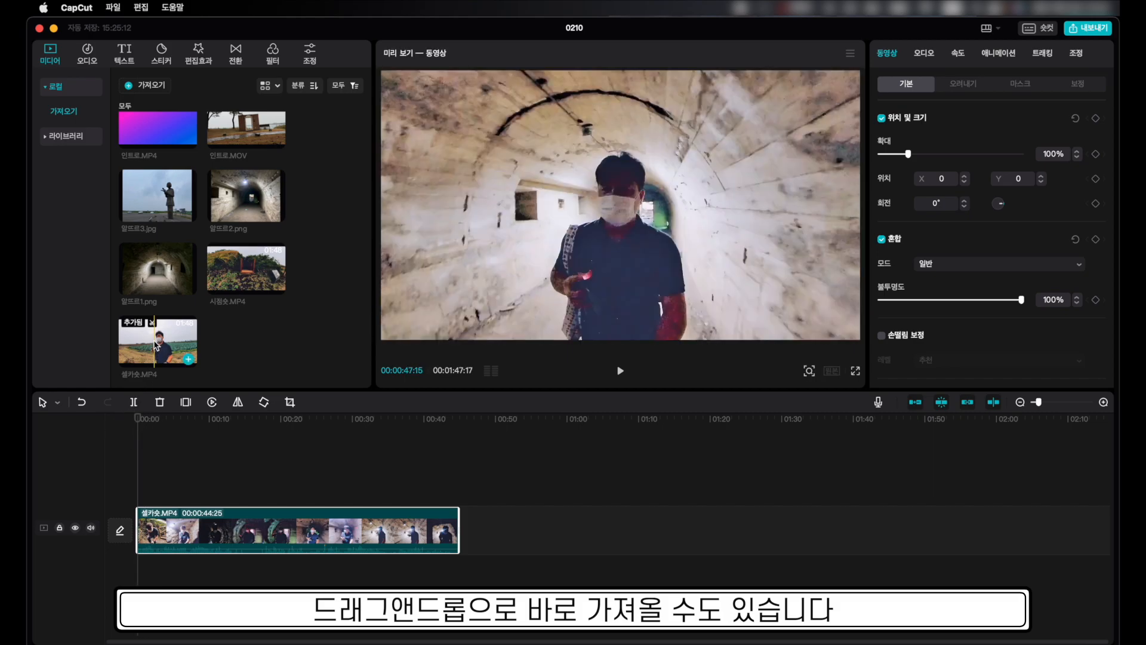
left_click_drag(158, 340, 494, 533)
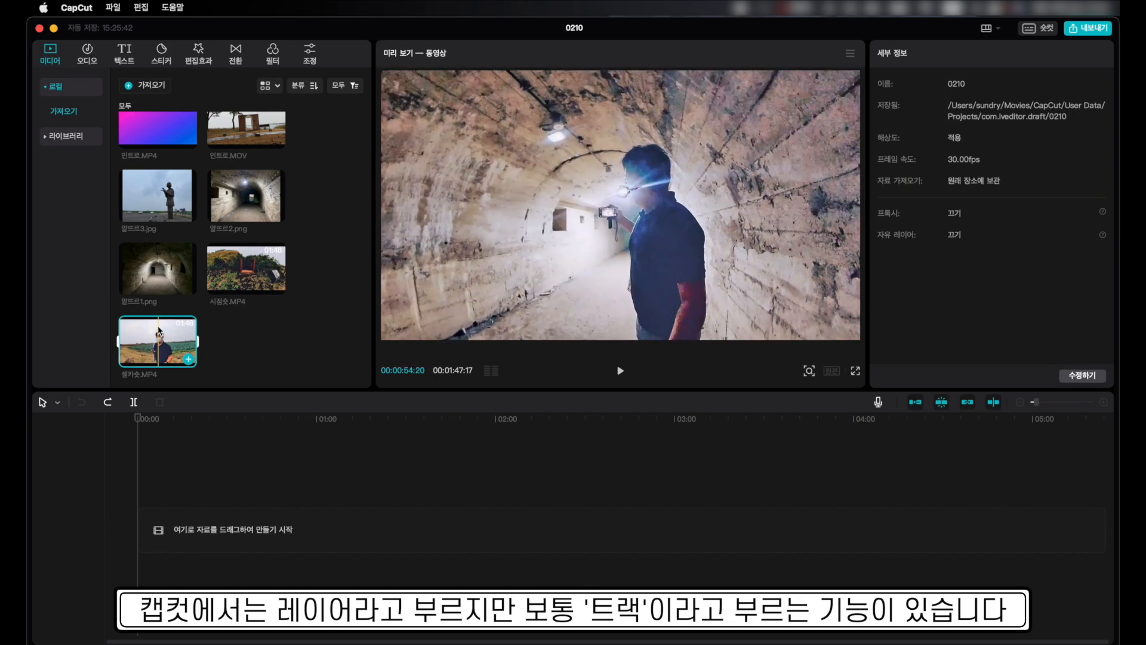
- Place the whole 셀카숏.MP4 at the start of the timeline with Mulholland – King Canyon.mp3 on an audio track beneath it
left_click_drag(157, 341, 154, 531)
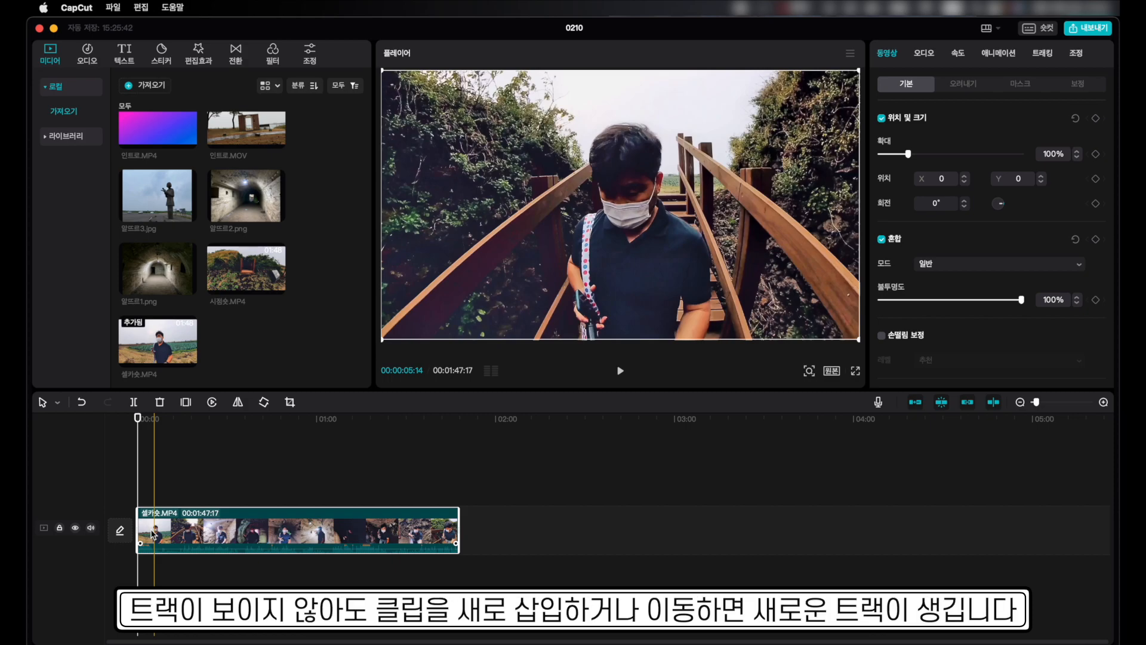
mouse_move(152, 535)
left_mouse_down()
mouse_move(169, 435)
mouse_move(155, 531)
left_mouse_up()
scroll(261, 332, "up", 5)
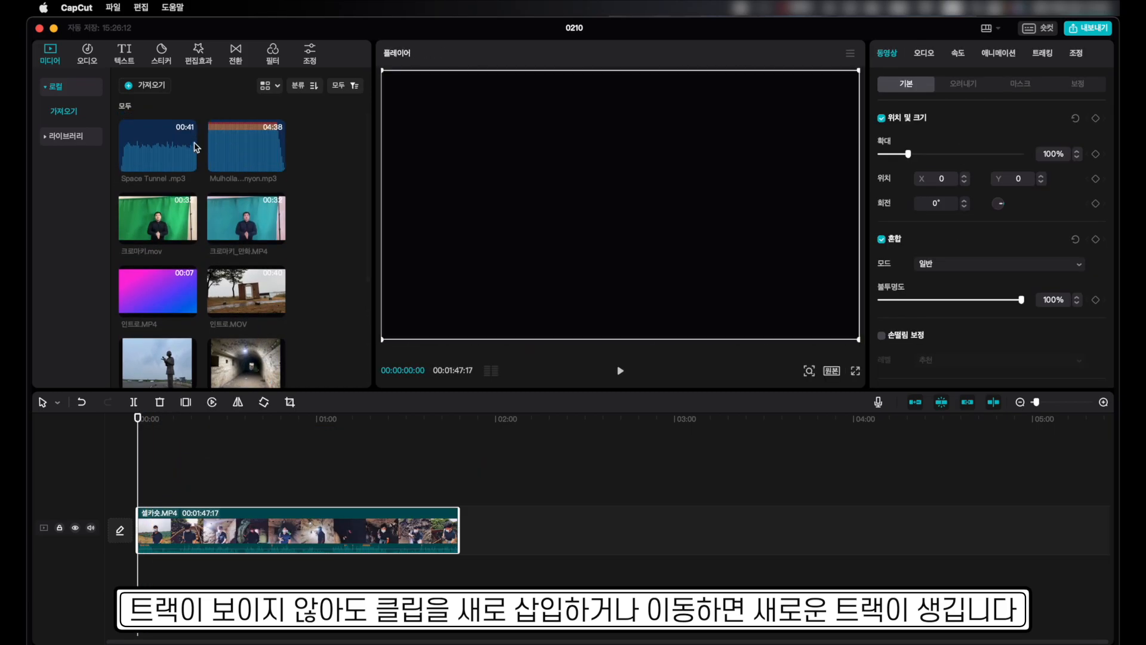
left_click_drag(243, 147, 139, 576)
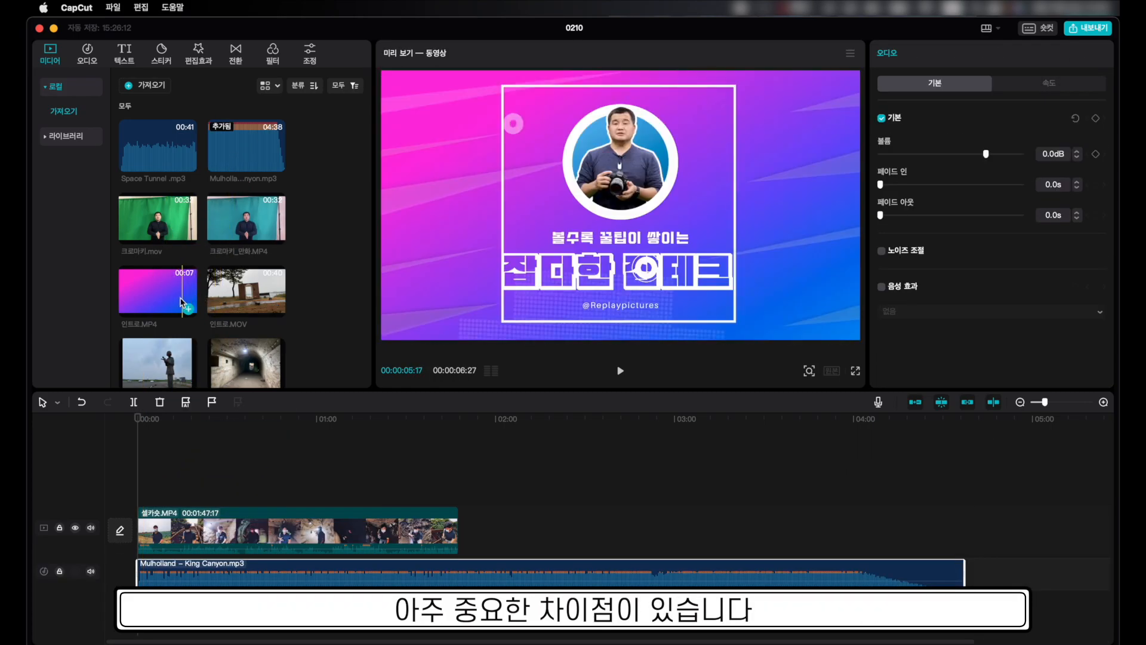
- Stack the image 알뜨르2.png twice at the timeline's start, on two separate tracks above the 셀카숏.MP4 video
scroll(221, 287, "down", 2)
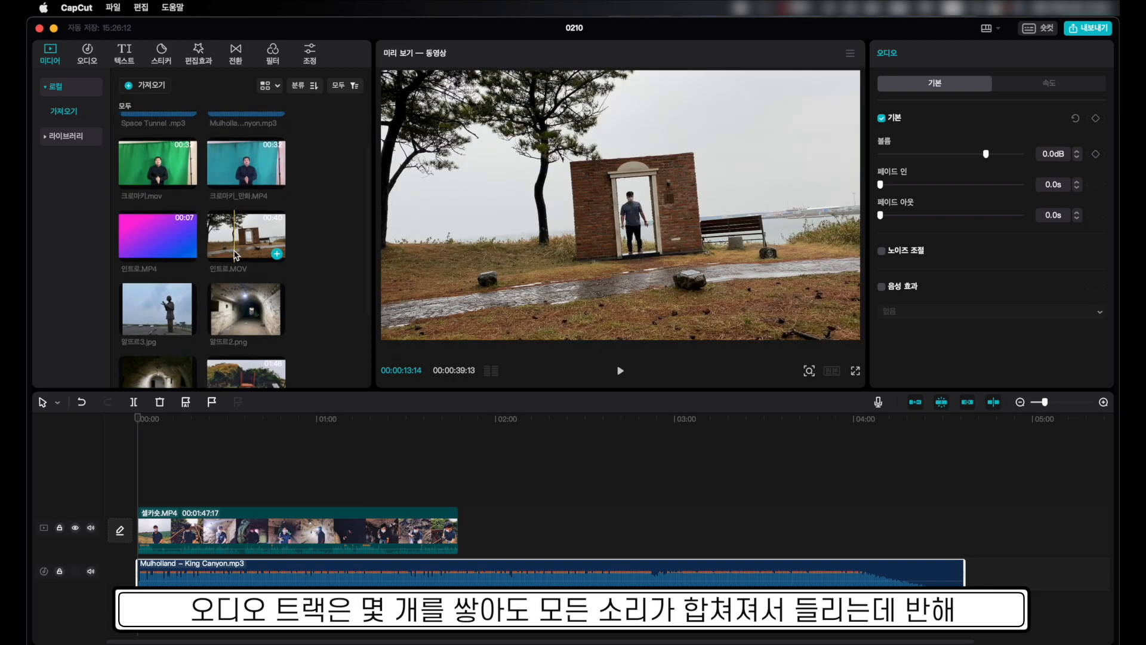
scroll(239, 254, "down", 2)
left_click_drag(234, 254, 245, 485)
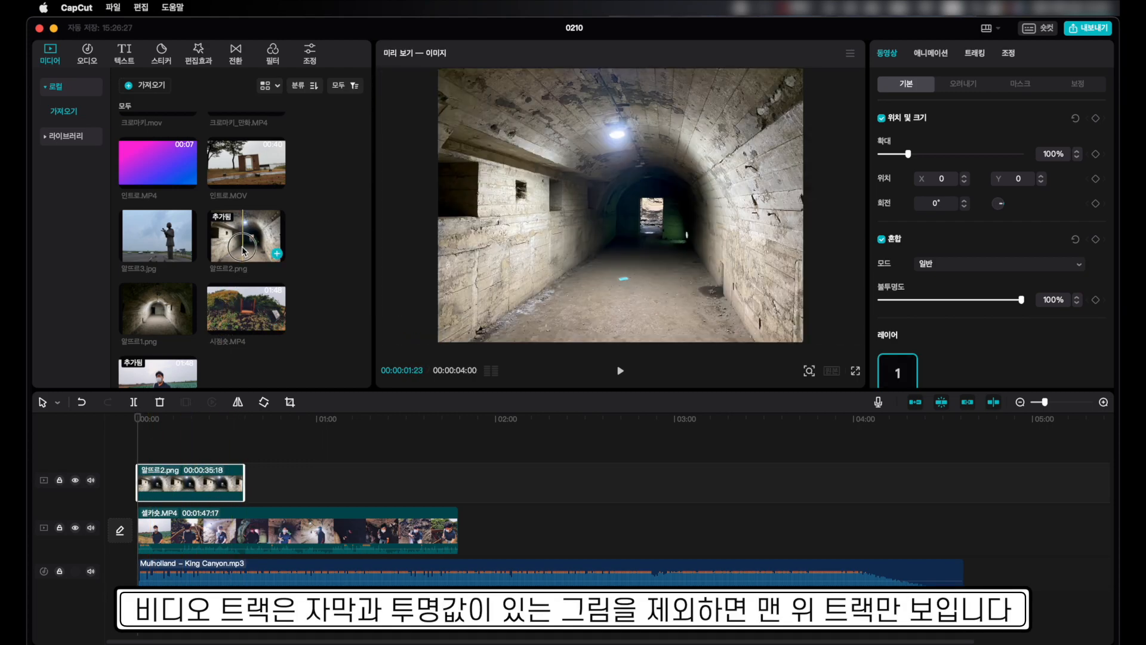
left_click_drag(246, 238, 244, 467)
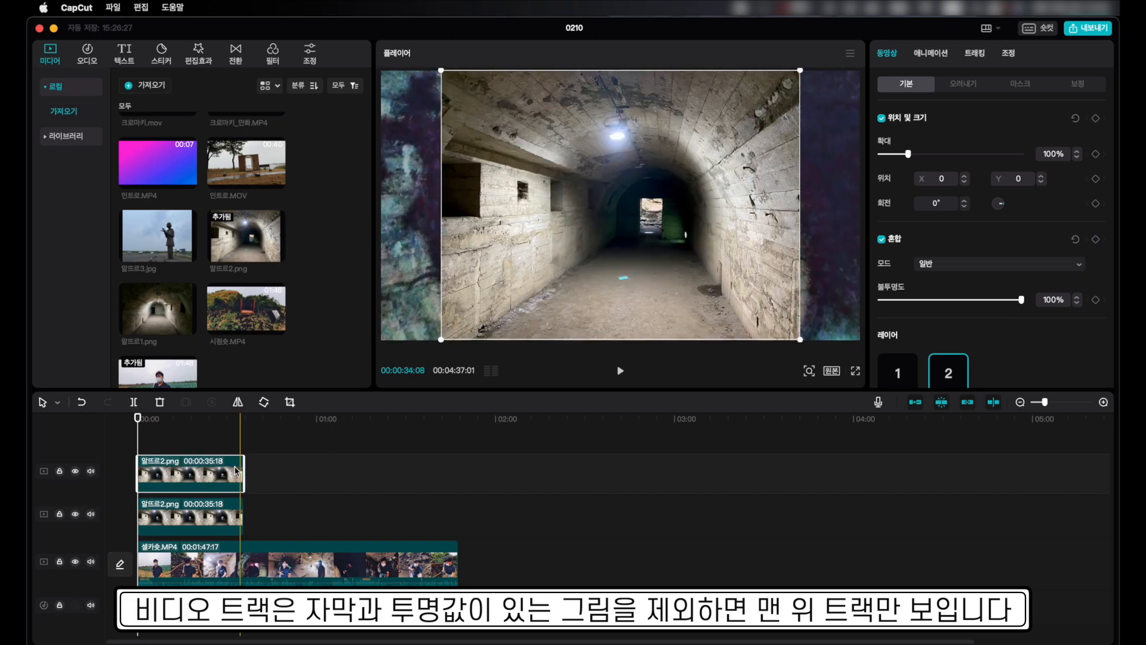
- Place Space Tunnel .mp3 at the timeline's start on a second audio track below Mulholland – King Canyon.mp3
scroll(181, 493, "down", 1)
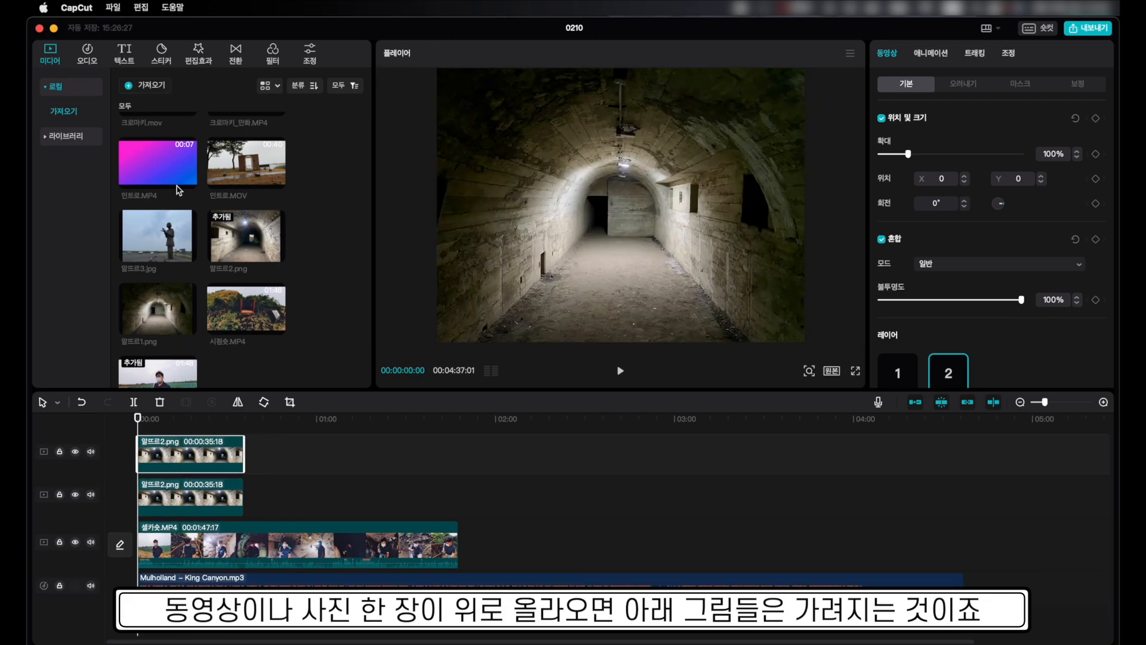
scroll(161, 137, "up", 3)
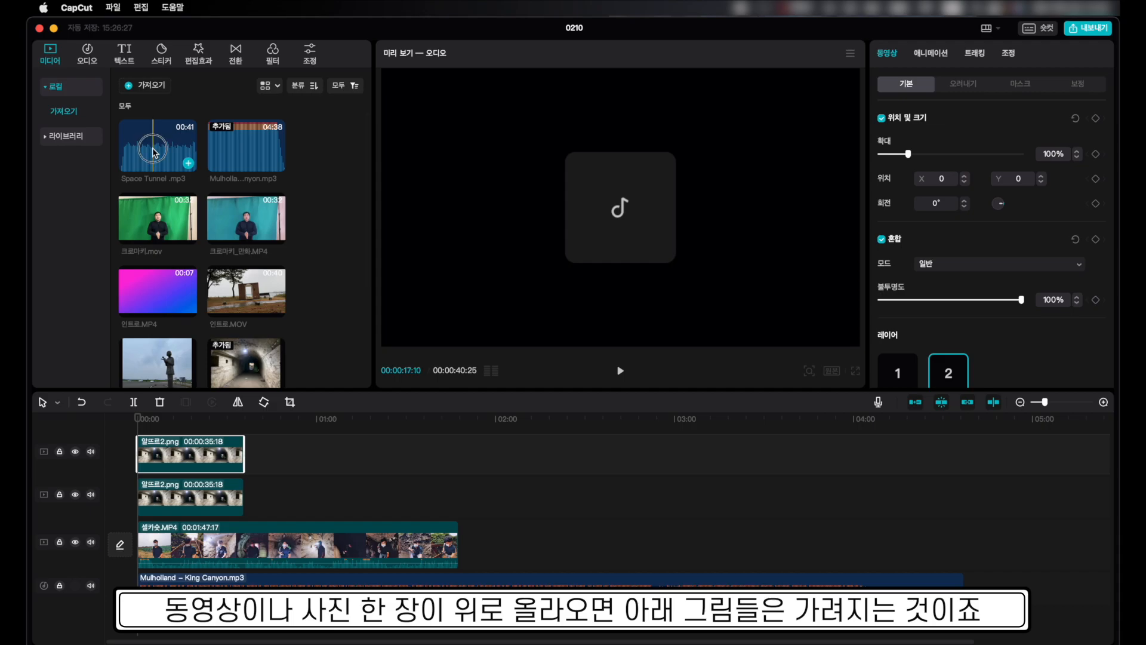
left_click_drag(153, 151, 137, 632)
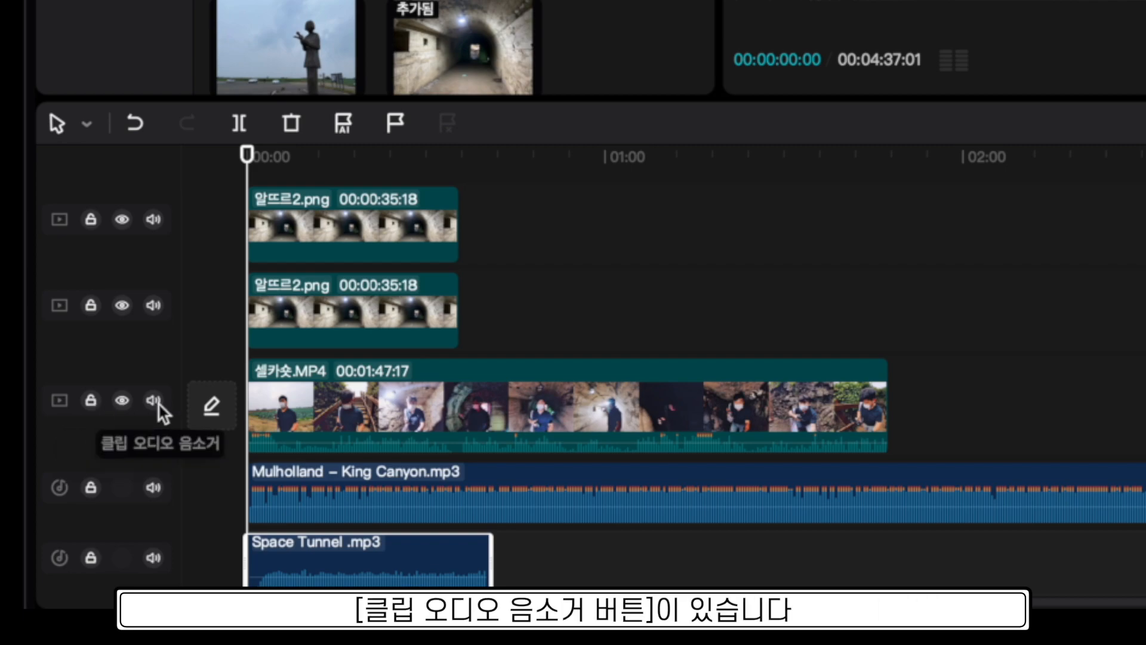
- Mute and unmute the Mulholland – King Canyon.mp3 audio track and the Space Tunnel .mp3 audio track
left_click(153, 492)
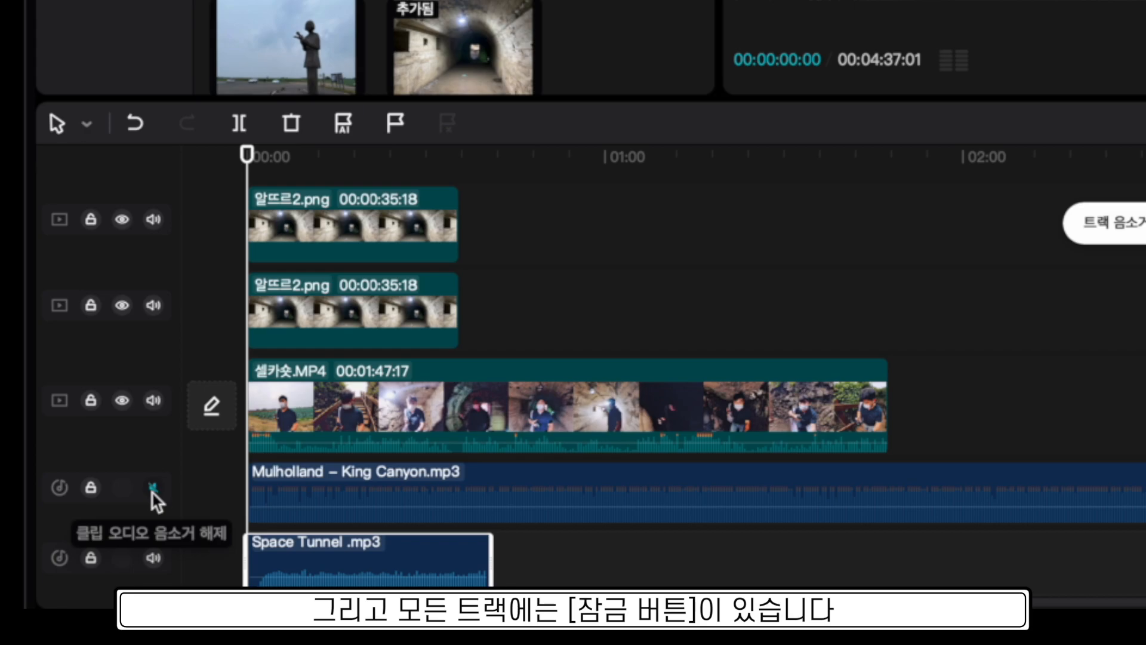
left_click(153, 493)
left_click(152, 558)
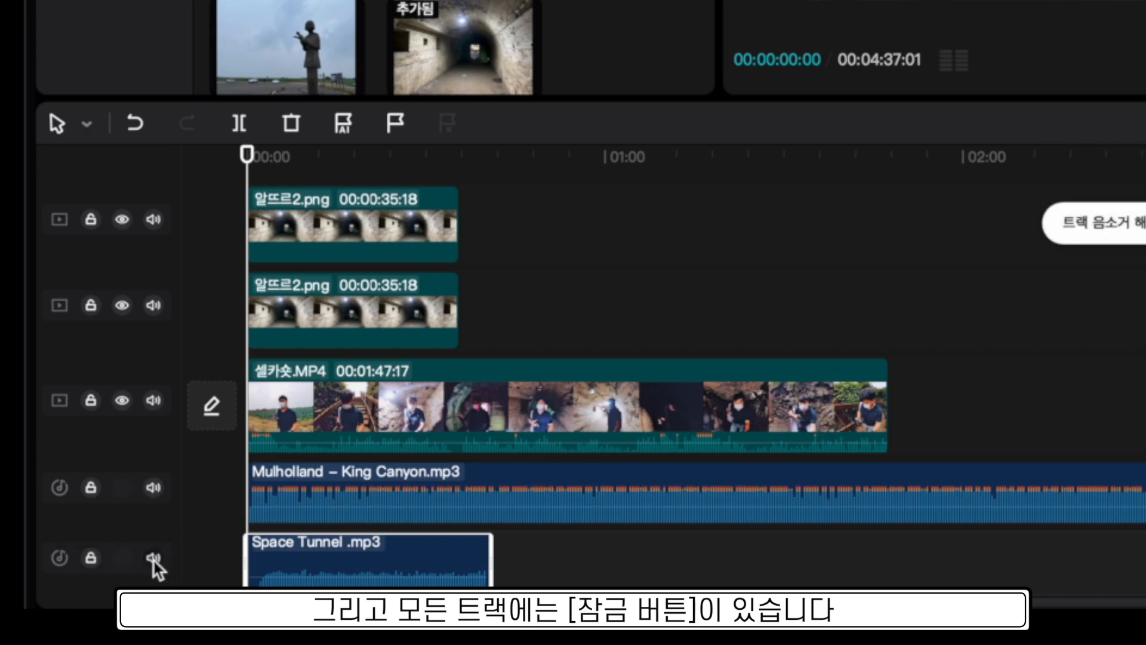
left_click(153, 558)
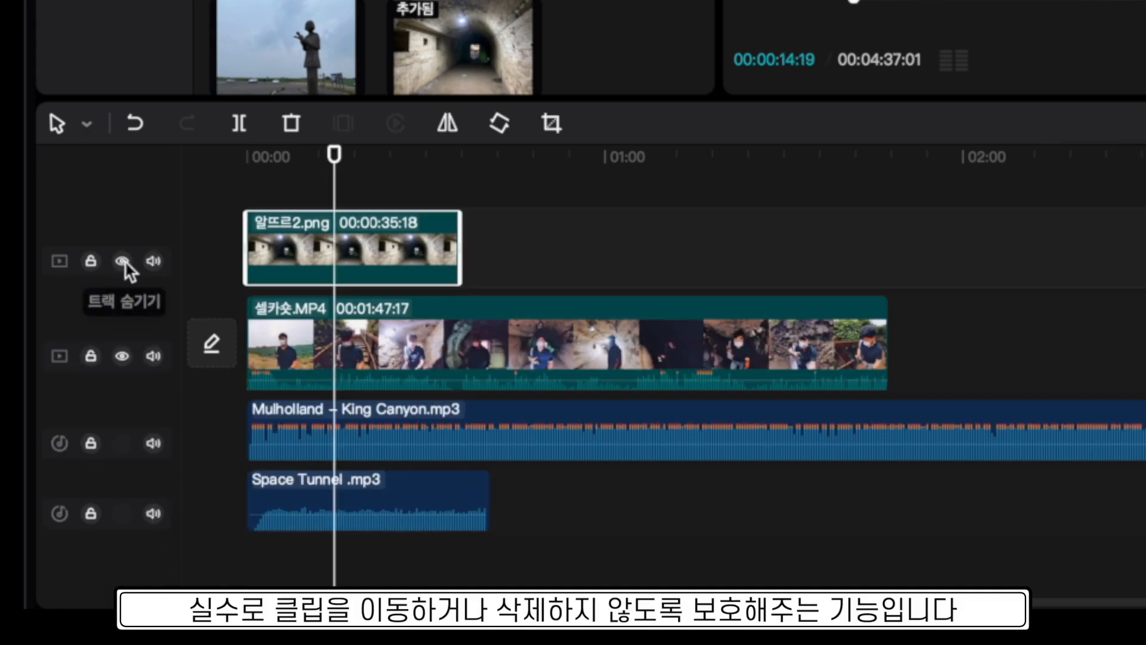
- Hide and unhide the video track that holds the 알뜨르2.png image clip above 셀카숏.MP4
left_click(123, 261)
left_click(124, 262)
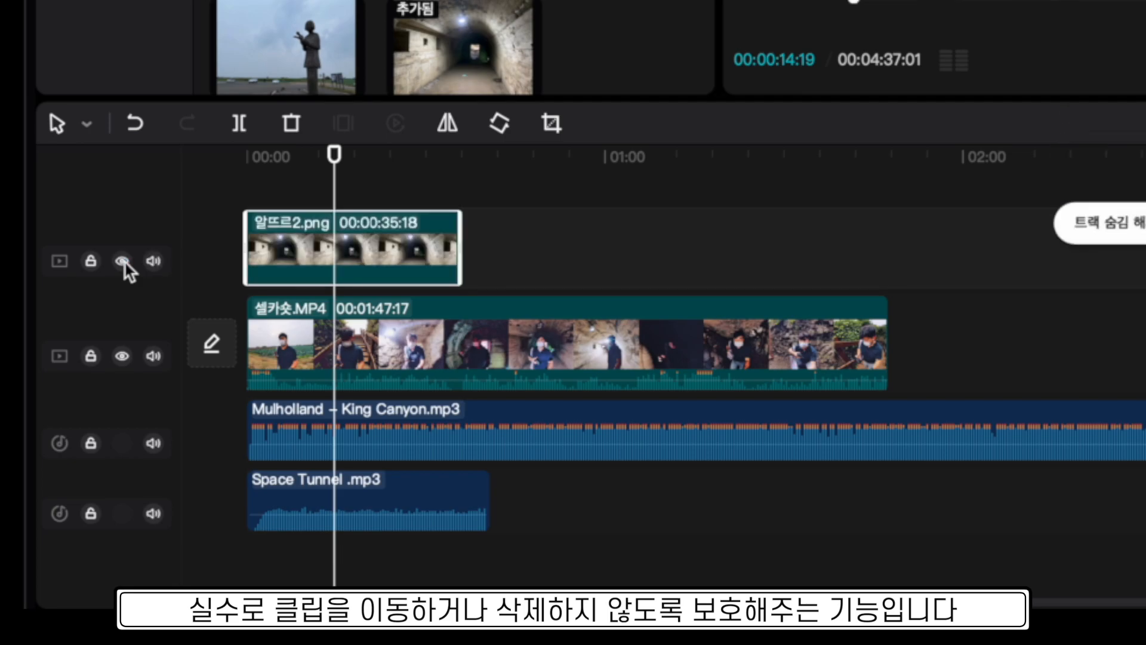
left_click(124, 262)
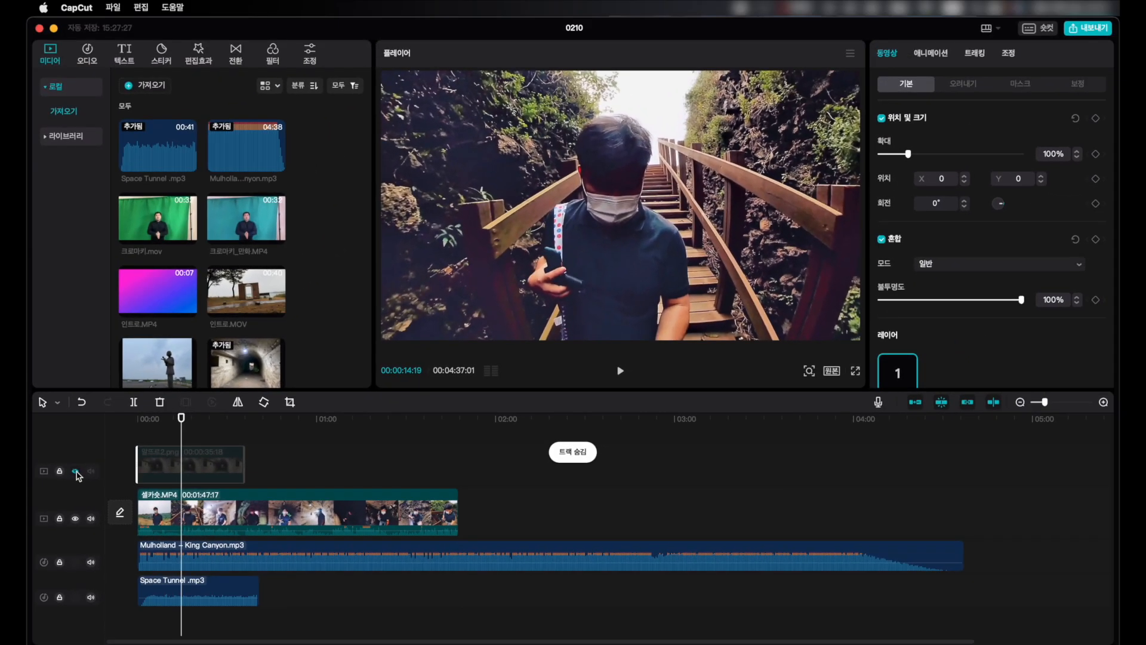
left_click(75, 471)
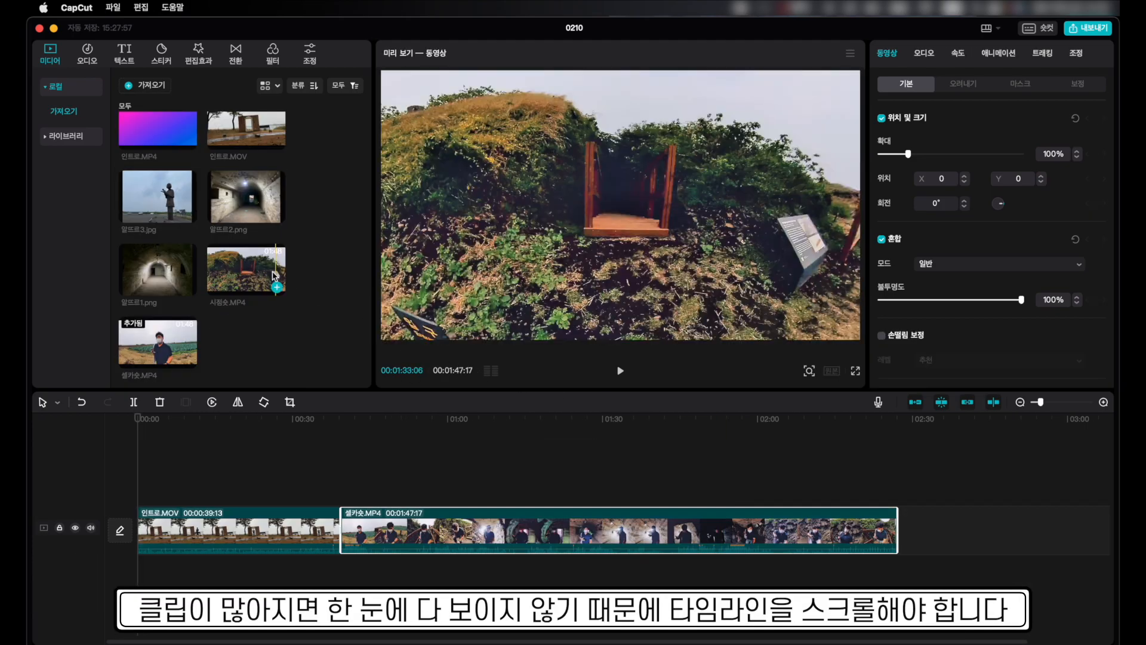
- Append 시점숏.MP4 to the main video track directly after 셀카숏.MP4
left_click_drag(246, 269, 899, 531)
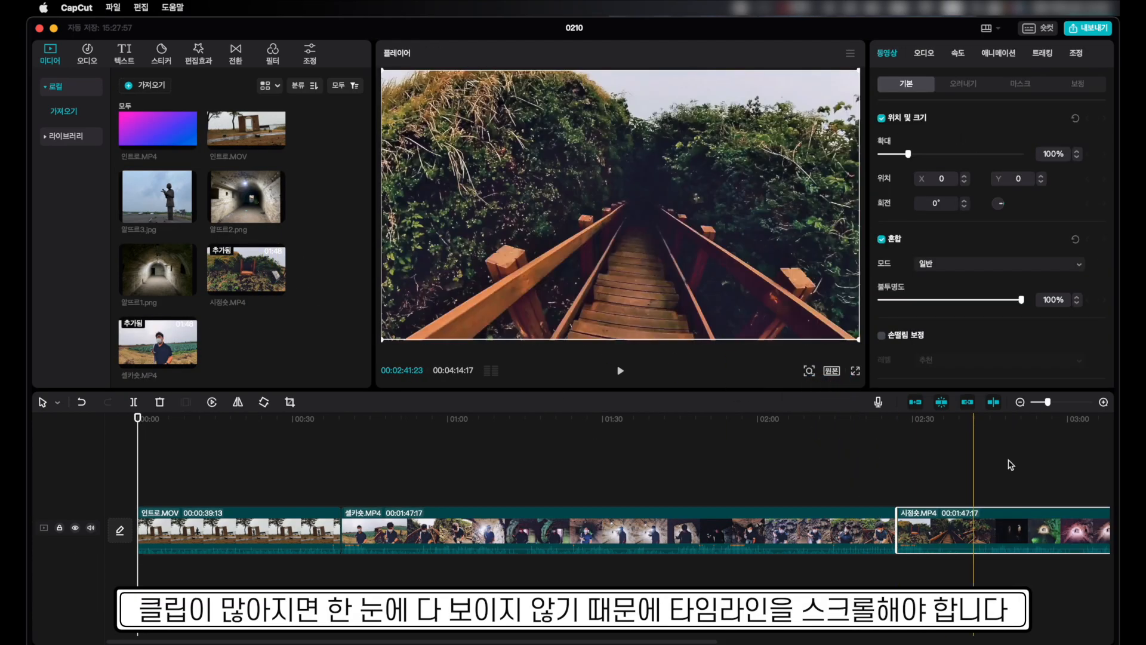
- Zoom the timeline out to survey all three clips and back in to view 시점숏.MP4 in more detail
left_click_drag(1049, 404, 1022, 406)
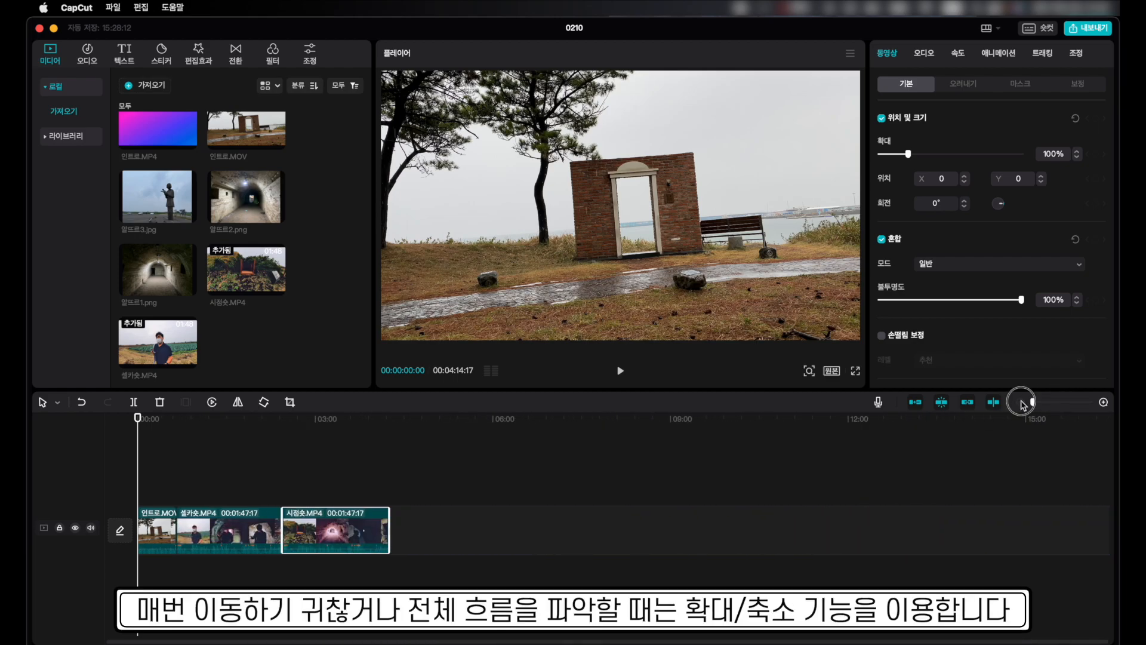
left_click(1103, 402)
scroll(625, 495, "down", 3)
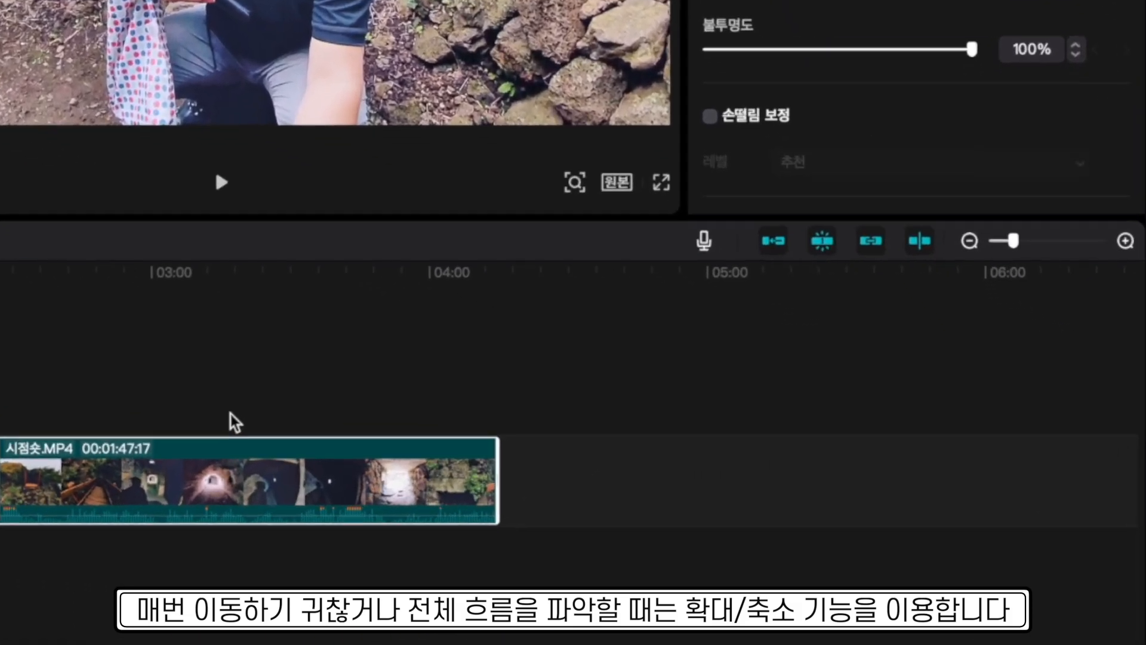
scroll(626, 494, "up", 2)
scroll(173, 402, "up", 2)
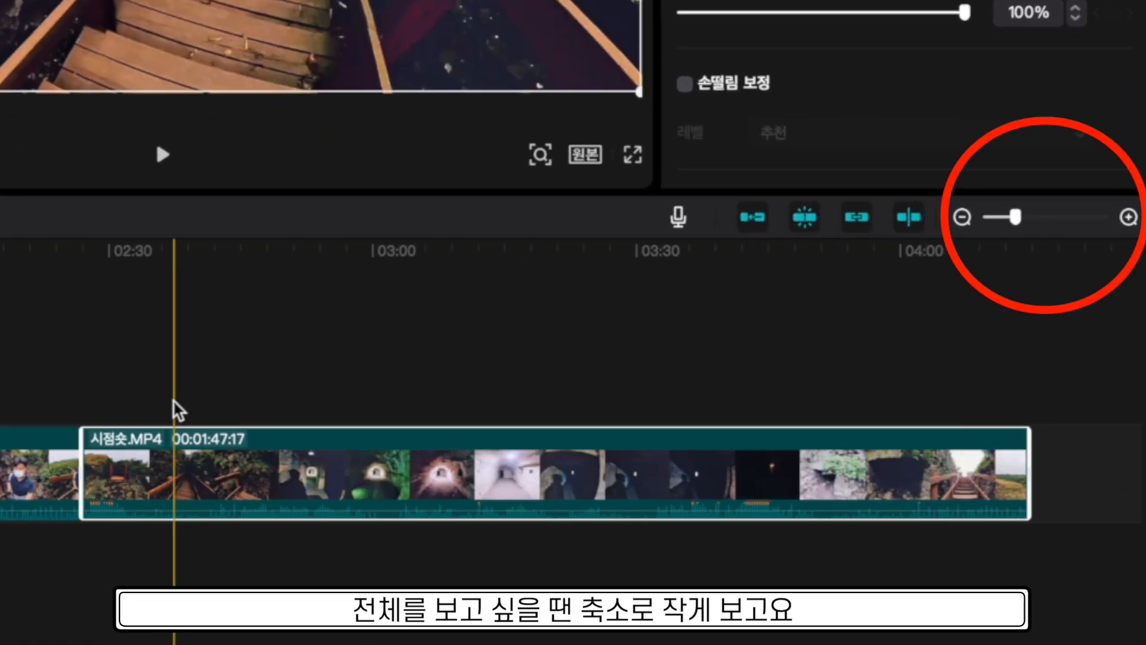
scroll(162, 404, "down", 2)
scroll(162, 403, "left", 1)
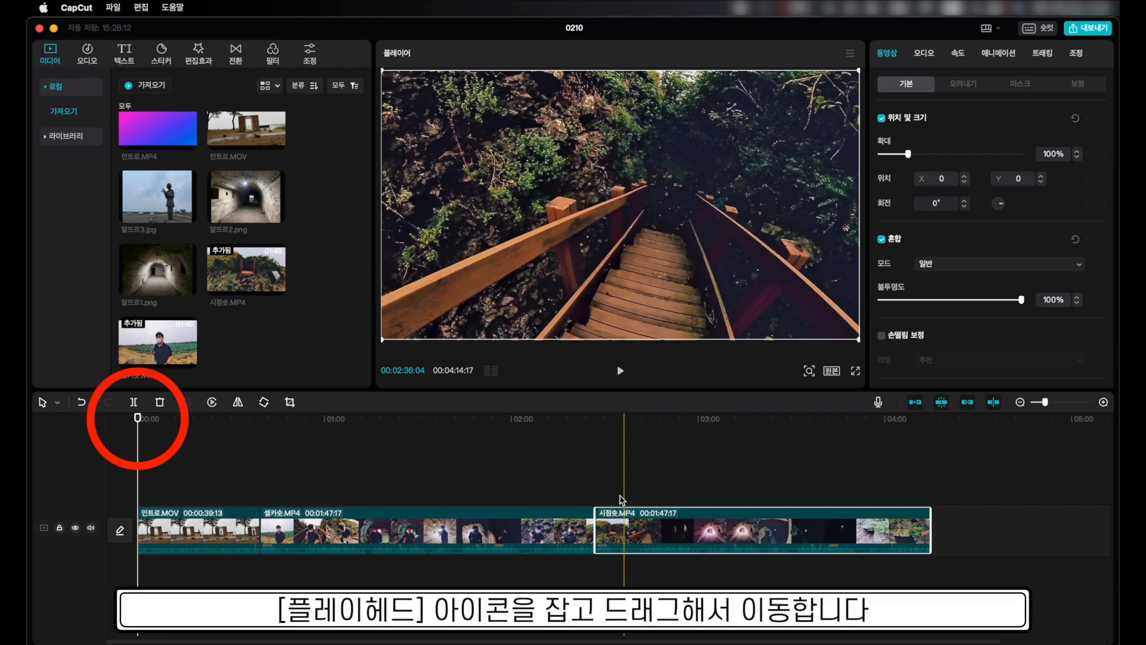
- Return the playhead to the start of the timeline and play and pause the video from there
mouse_move(591, 421)
left_mouse_down()
mouse_move(745, 442)
mouse_move(852, 440)
mouse_move(128, 442)
left_mouse_up()
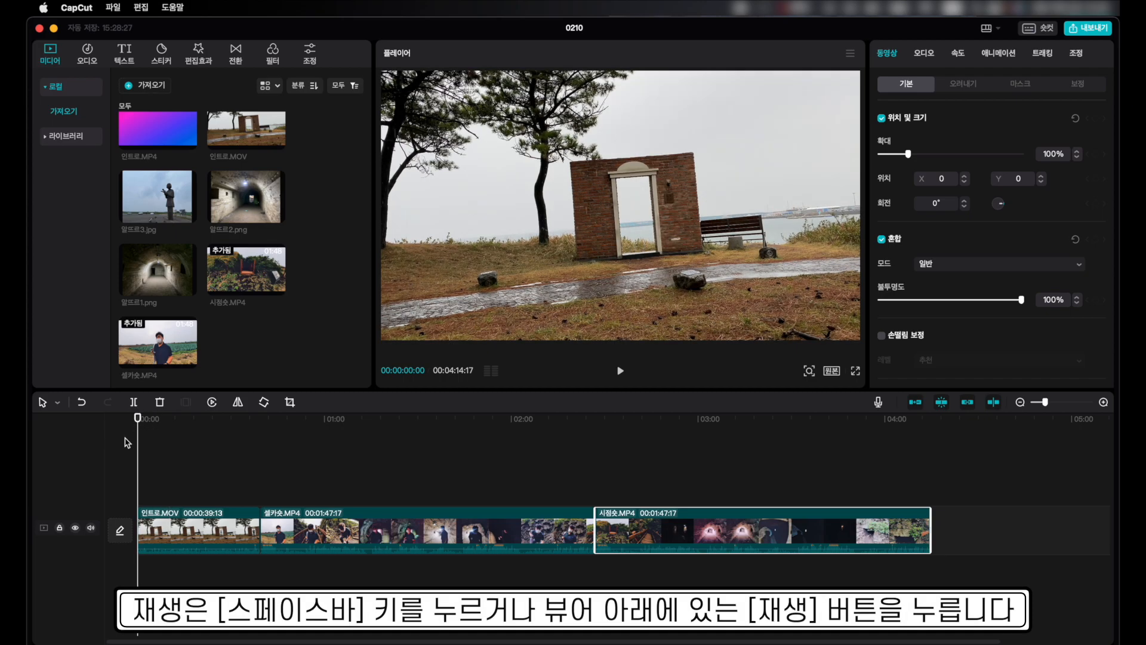
key("space")
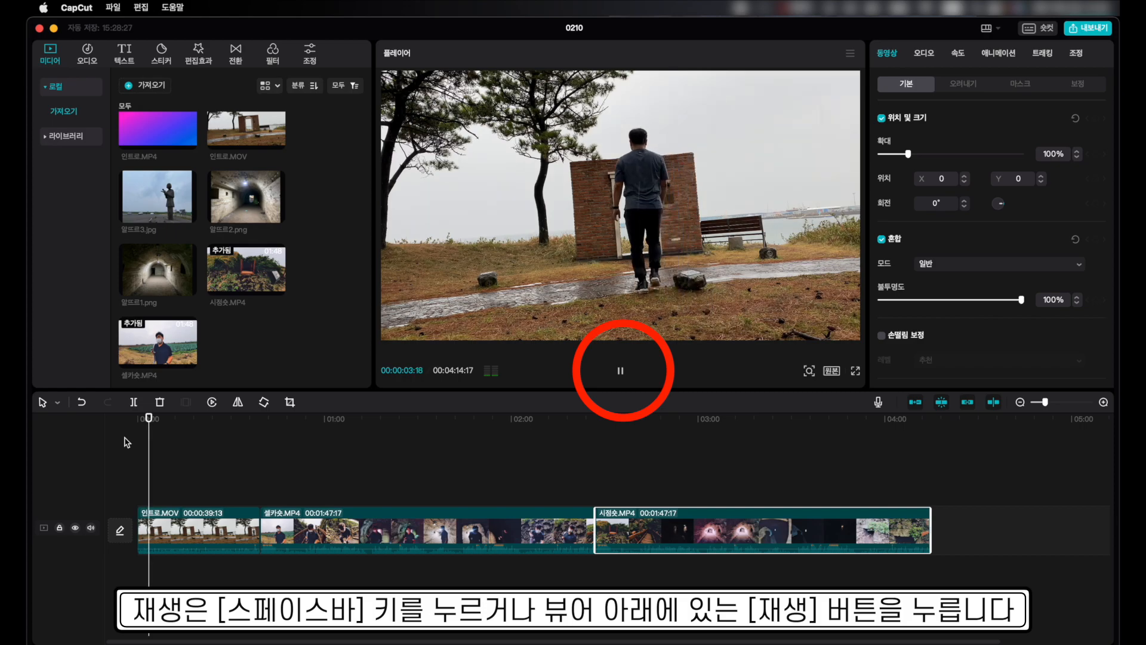
key("space")
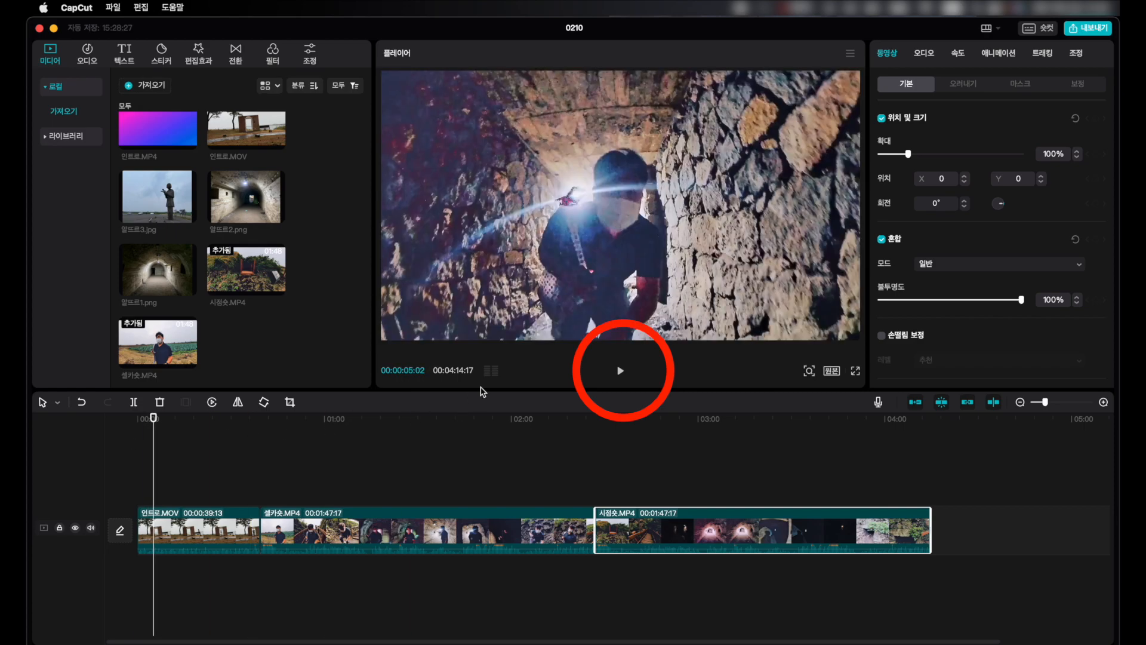
left_click(622, 373)
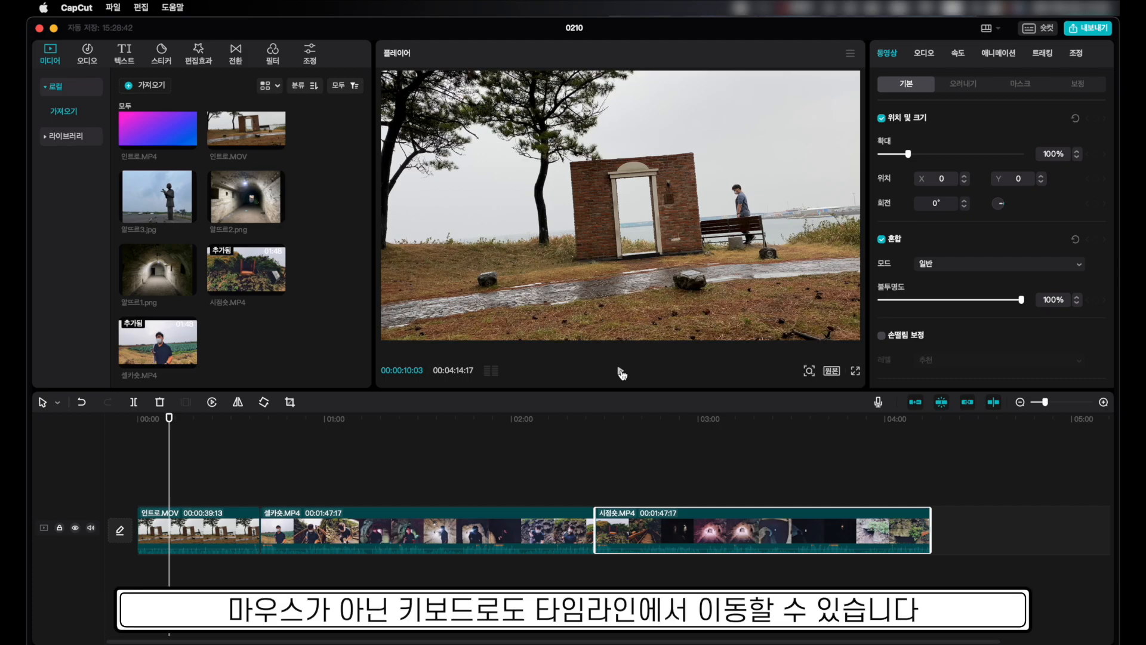
- Jump the playhead back and forth between the clips' cut points, finishing at the start of 시점숏.MP4
key("Down")
key("Down")
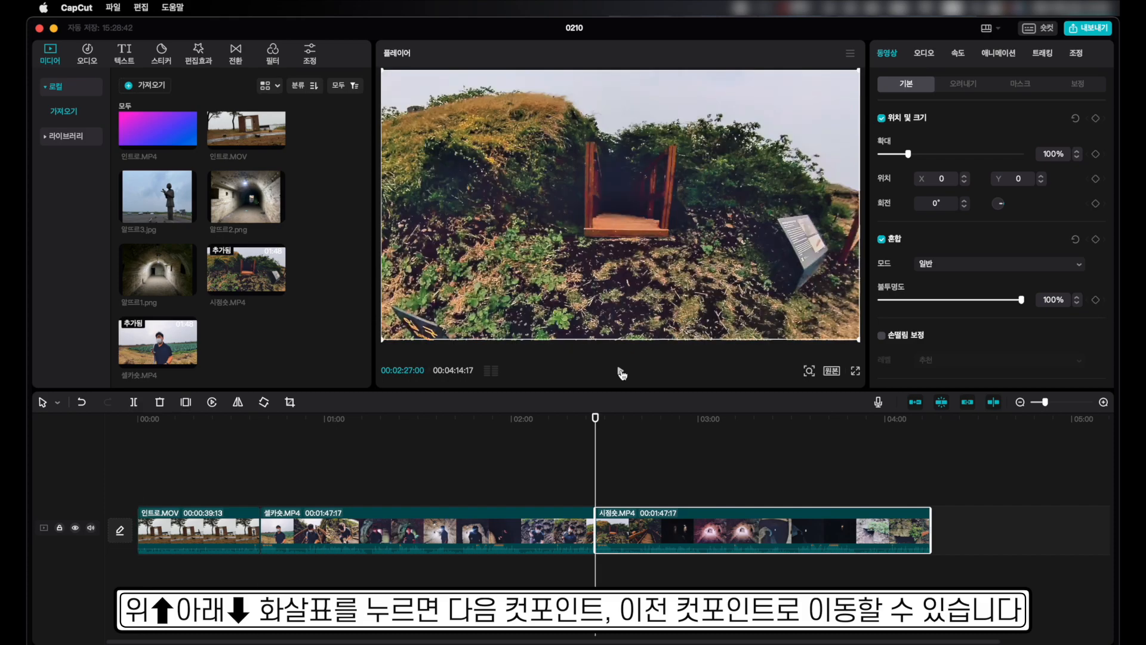
key("Down")
key("Up")
key("Up")
key("Up")
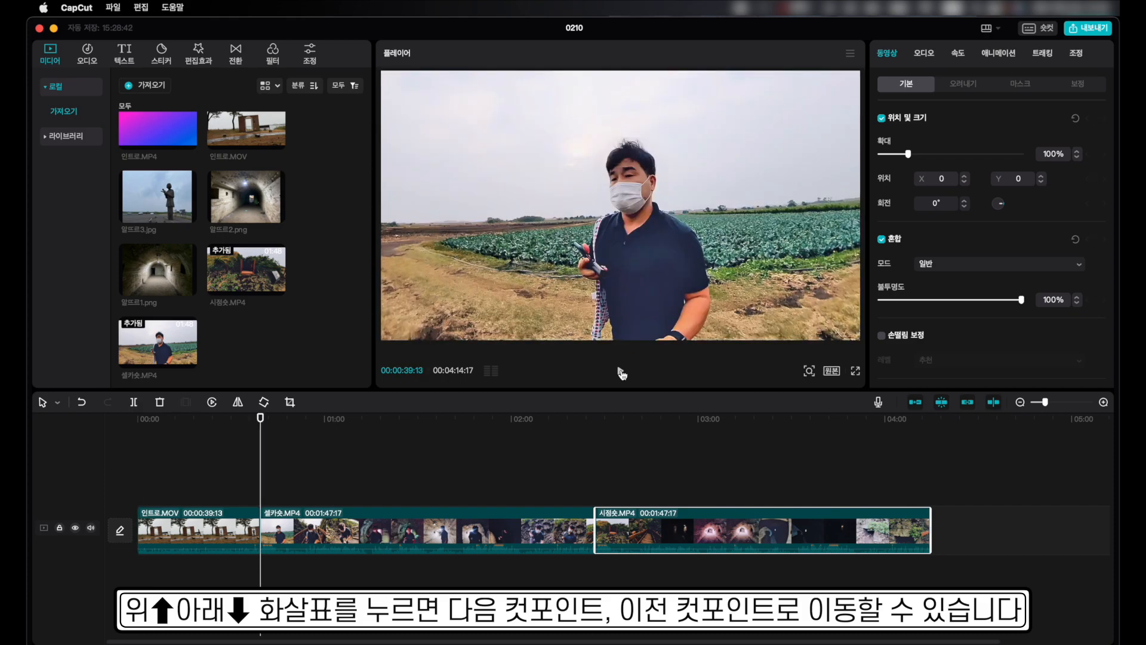
key("Down")
key("Down")
key("Down")
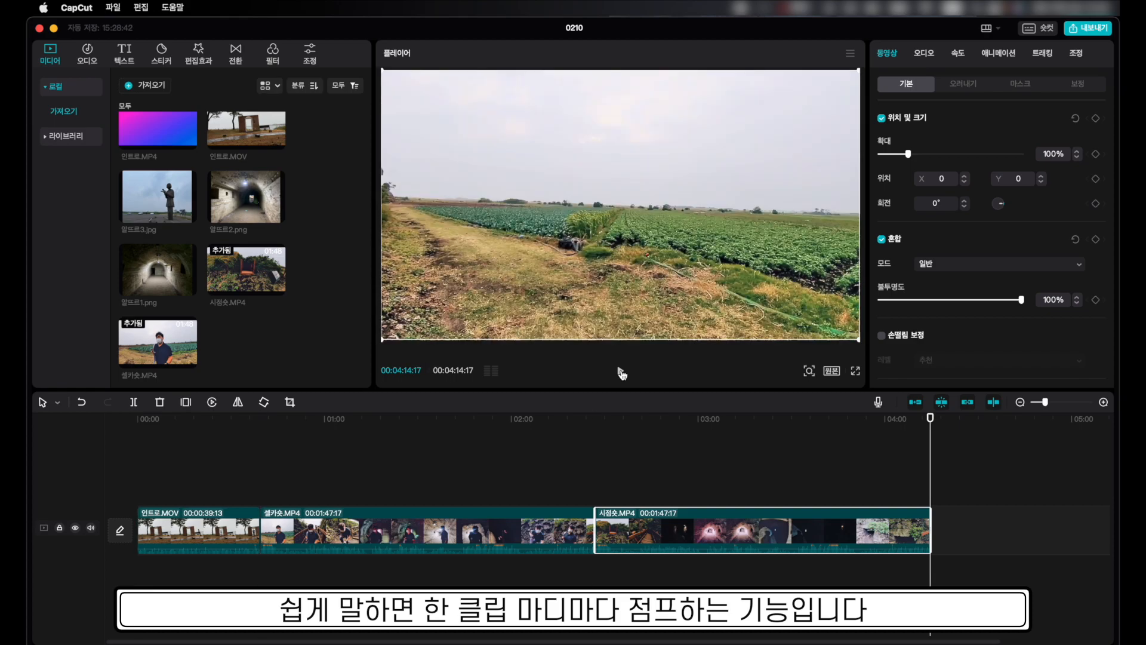
key("Up")
key("Up")
key("Up")
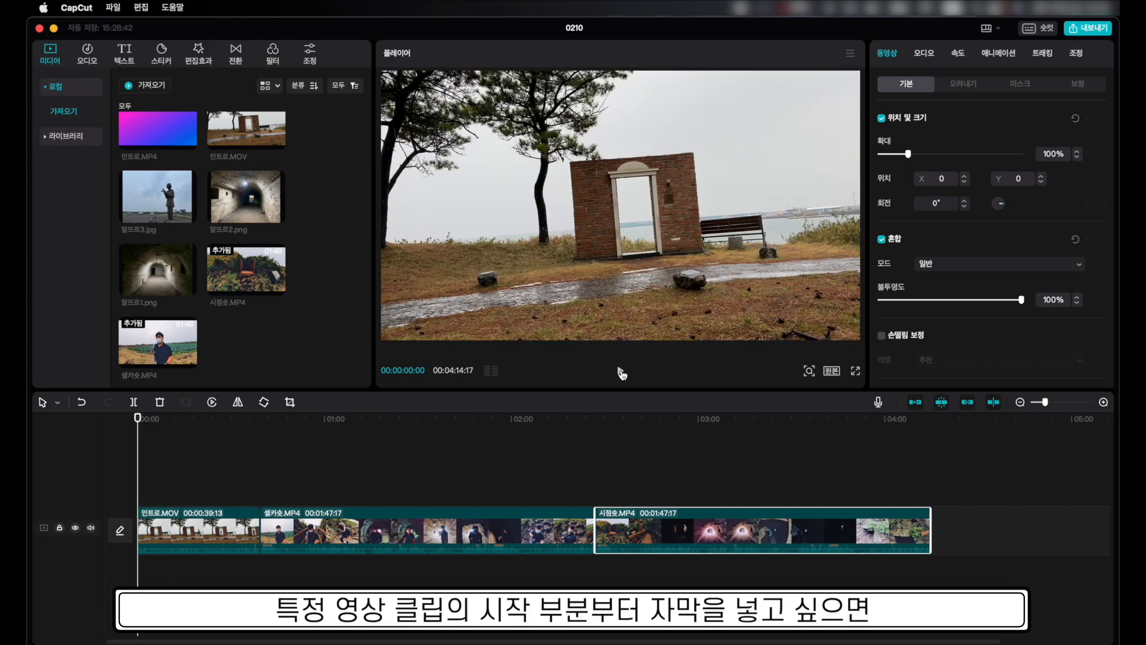
key("Down")
key("Down")
key("Down")
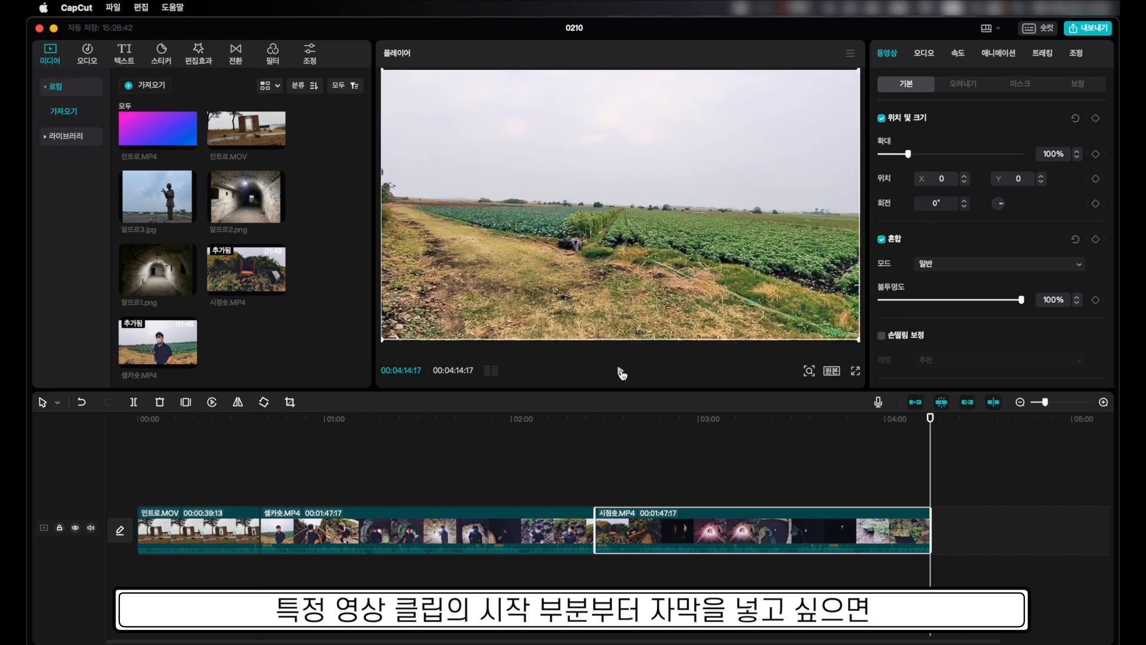
key("Up")
key("Up")
key("Up")
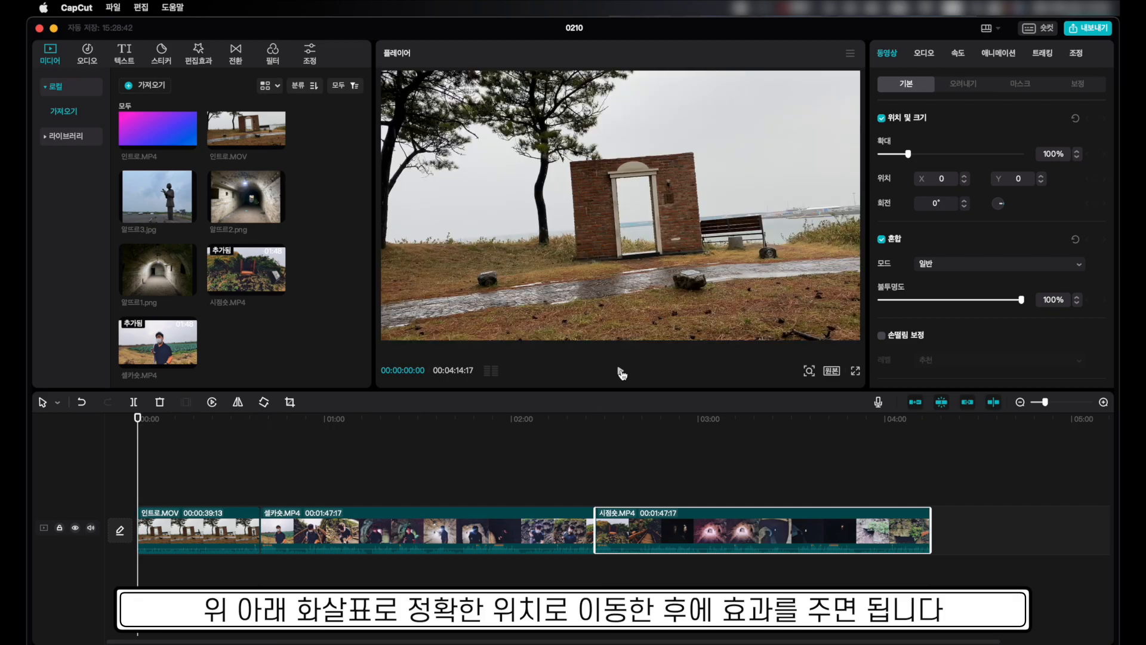
key("Down")
key("Down")
key("Down")
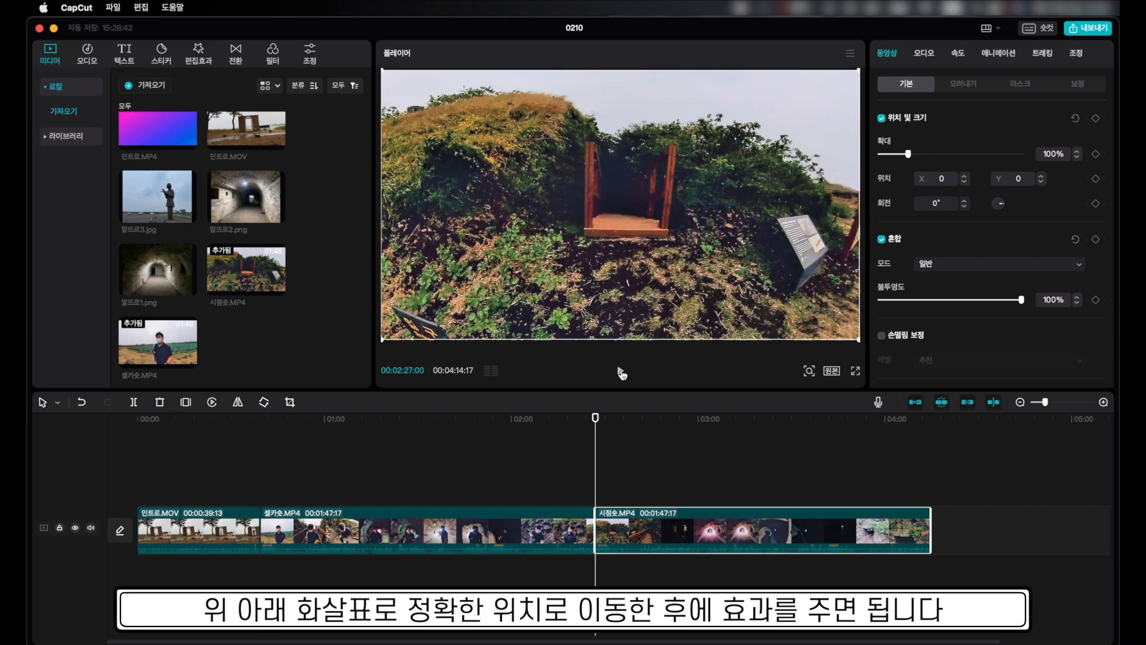
- Place the playhead at 00:00:11:19 in 인트로.MOV and advance it frame by frame past 00:00:12:18
left_click(173, 419)
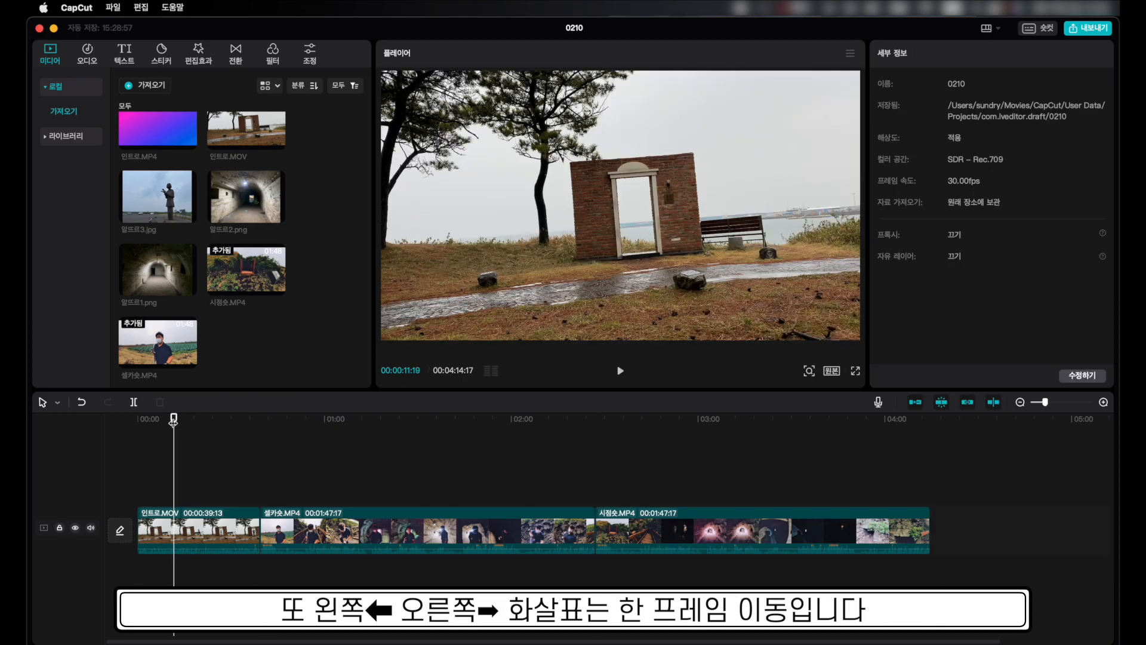
key("Right")
key("Right")
key("Right")
key("Right")
key("Right")
key("Right")
key("Right")
key("Right")
key("Right")
key("Right")
key("Right")
key("Right")
key("Right")
key("Right")
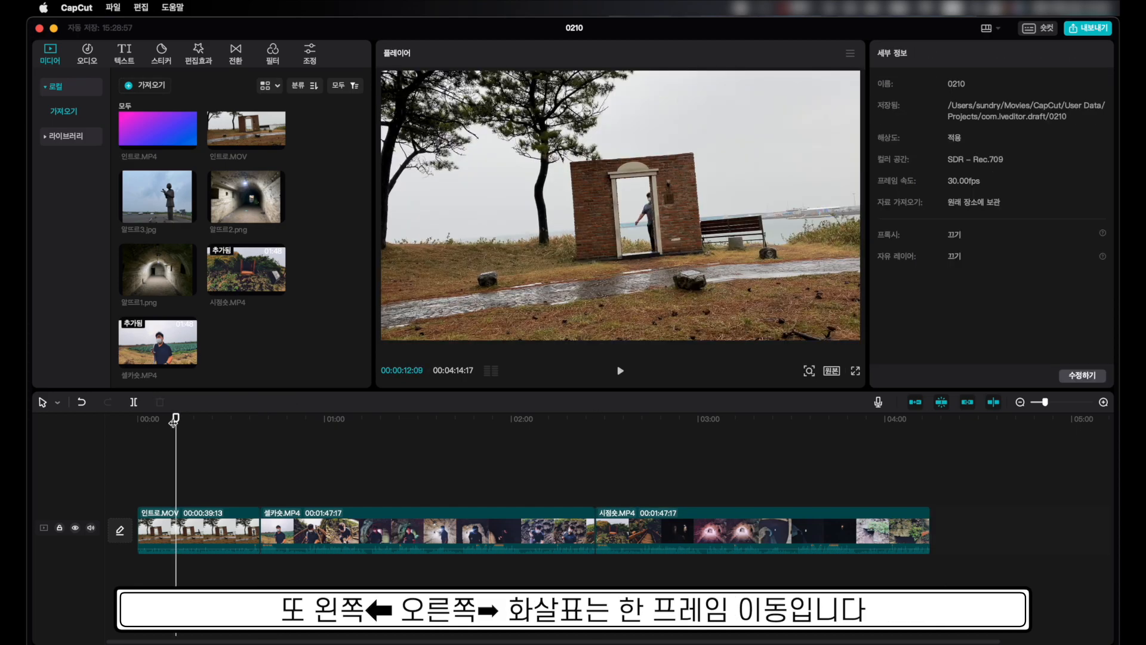
key("Right")
key("Right")
key("Right")
key("Right")
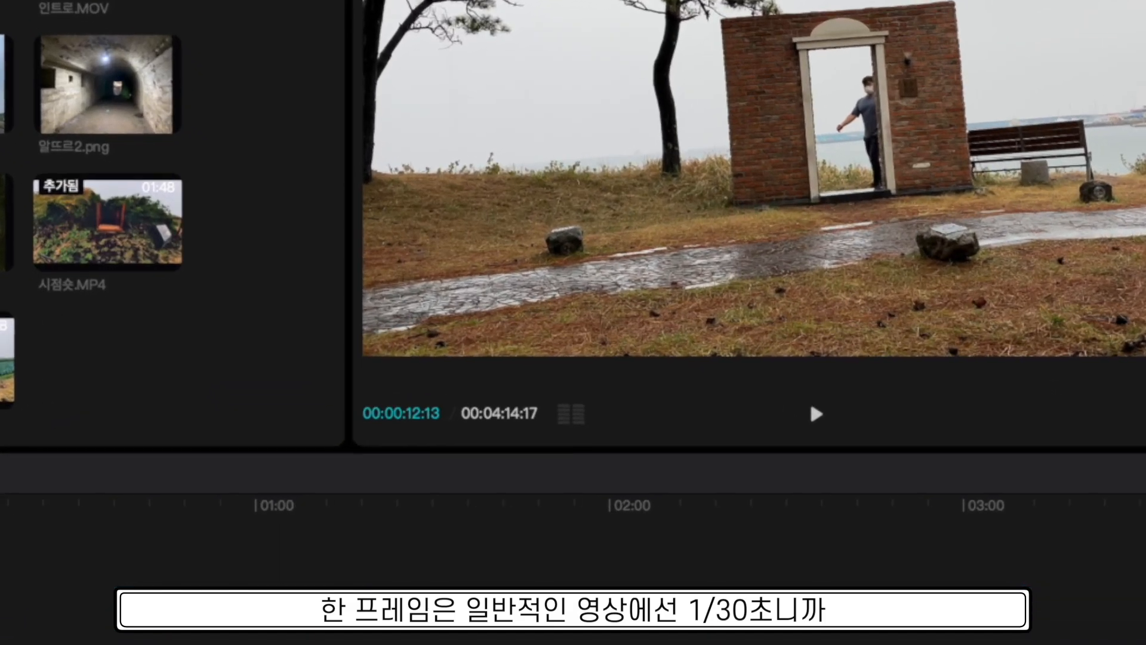
key("Right")
key("Right")
key("Right")
key("Right")
key("Right")
key("Right")
key("Right")
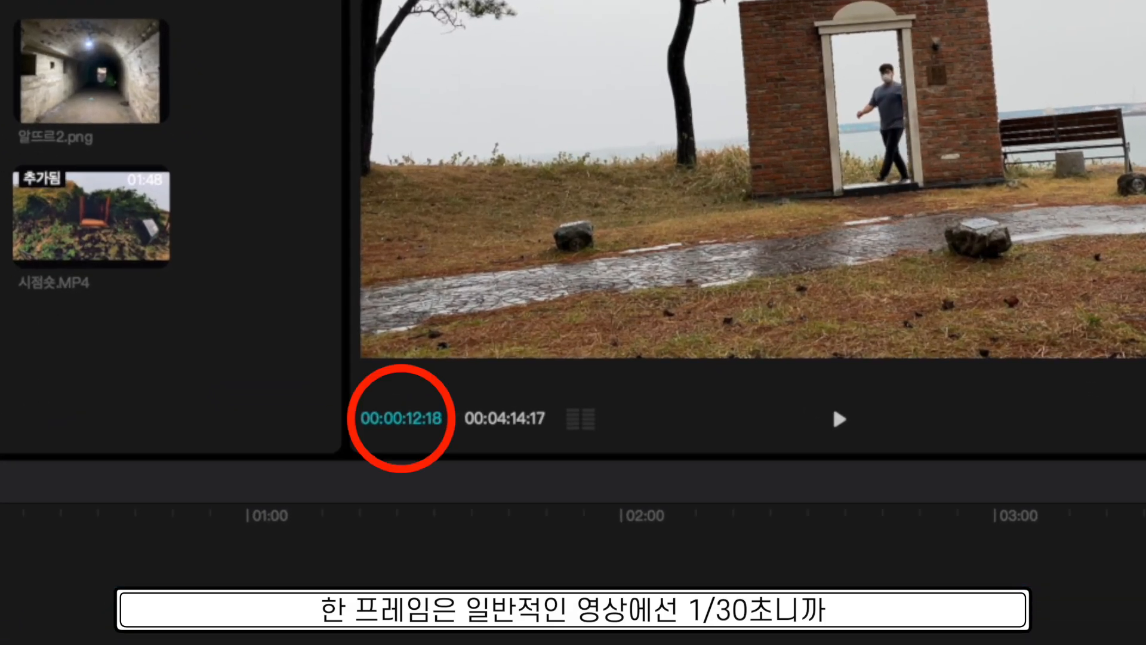
key("Right")
key("Right")
key("Right")
key("Right")
key("Right")
key("Right")
key("Right")
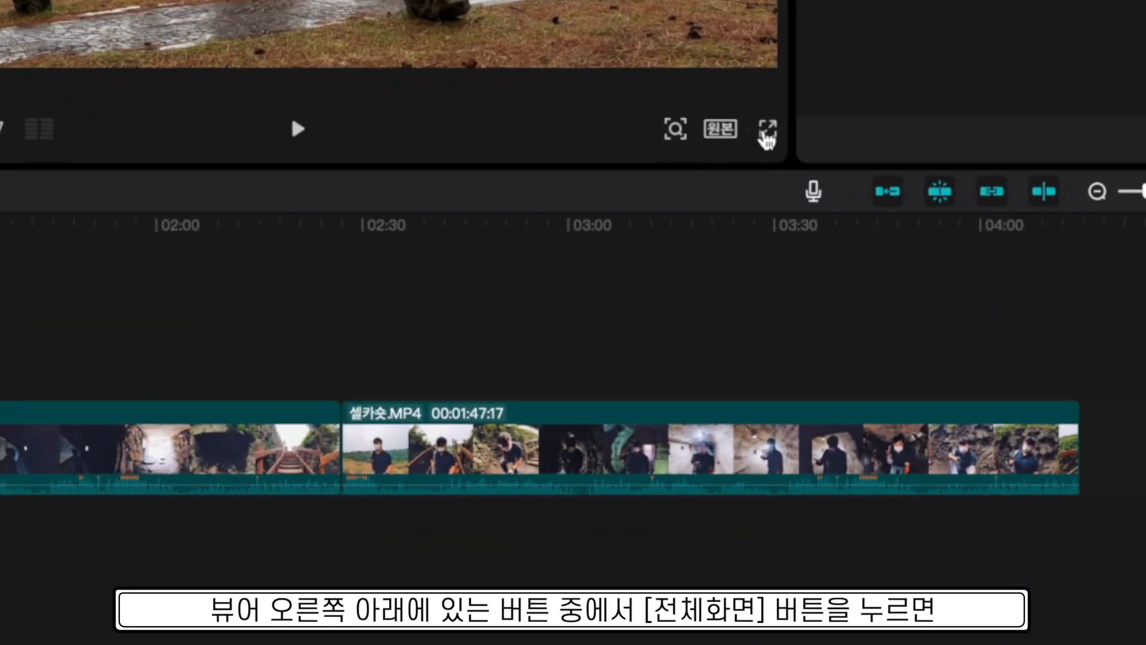
- View the preview of the video in full screen
left_click(768, 128)
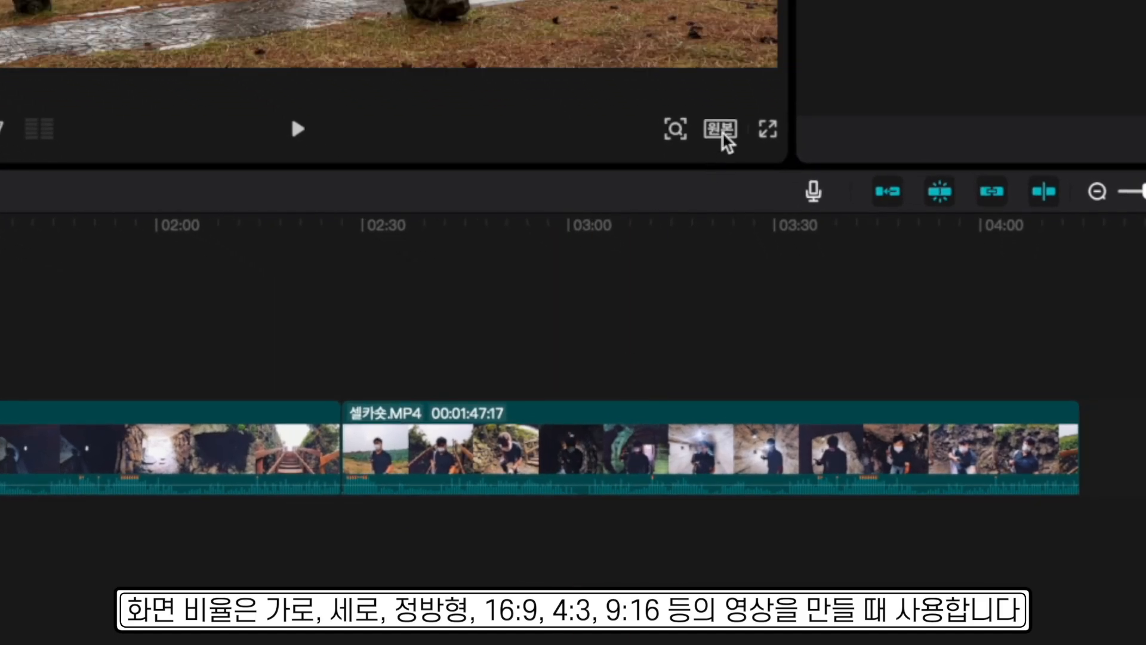
- Try the 4:3 and 9:16 aspect ratios on the project's frame
left_click(774, 259)
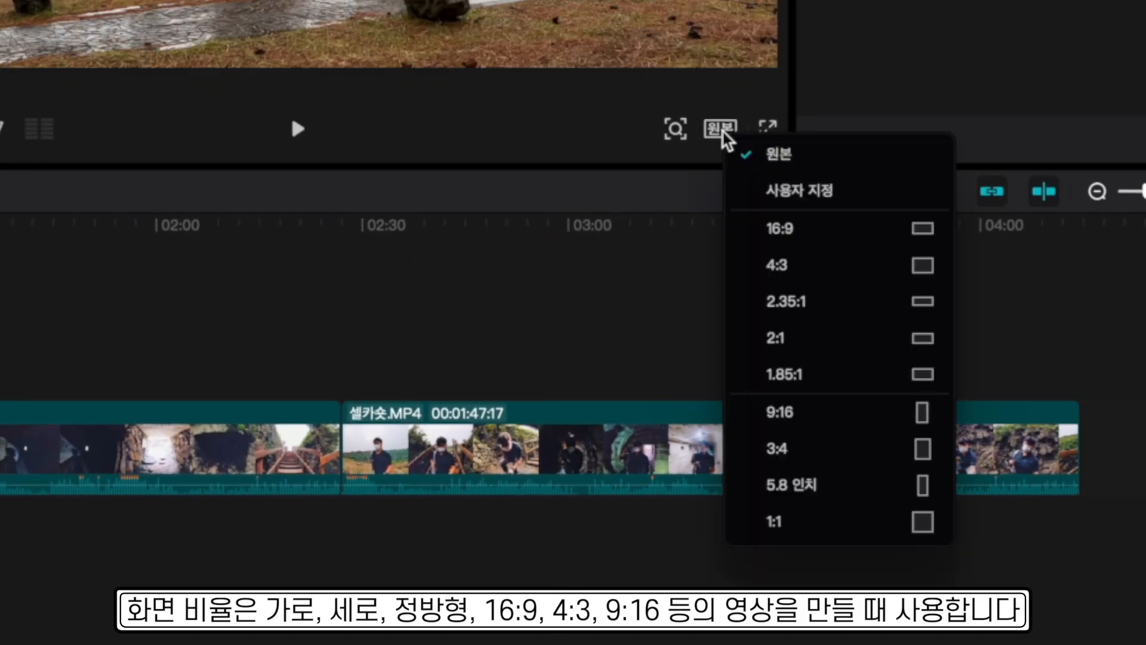
left_click(785, 263)
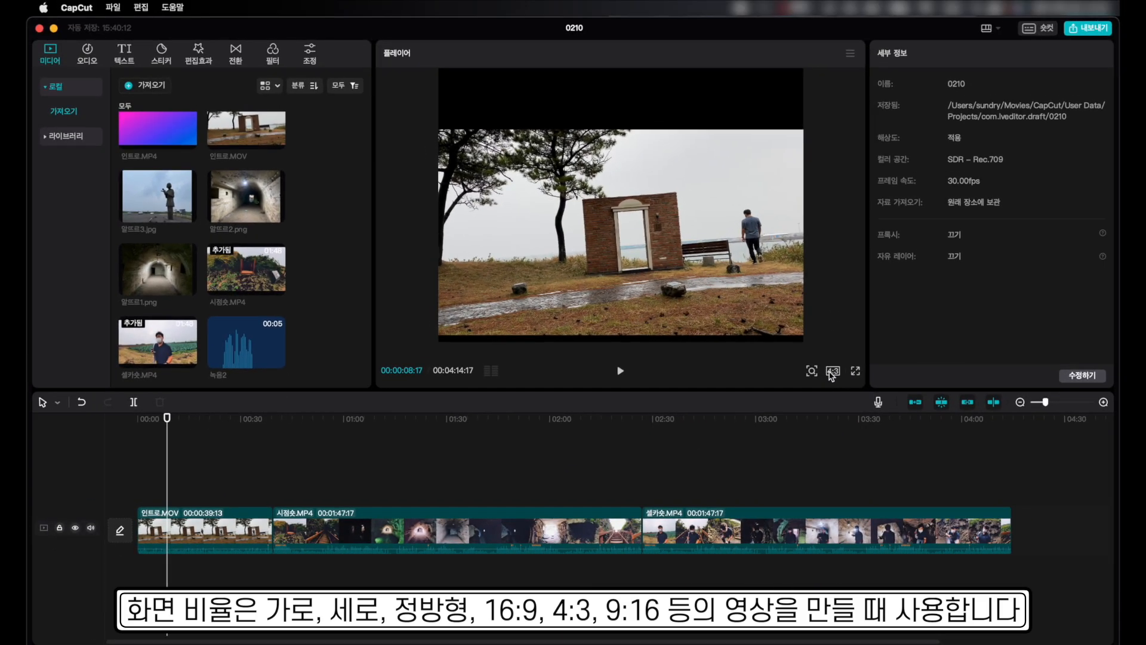
left_click(726, 134)
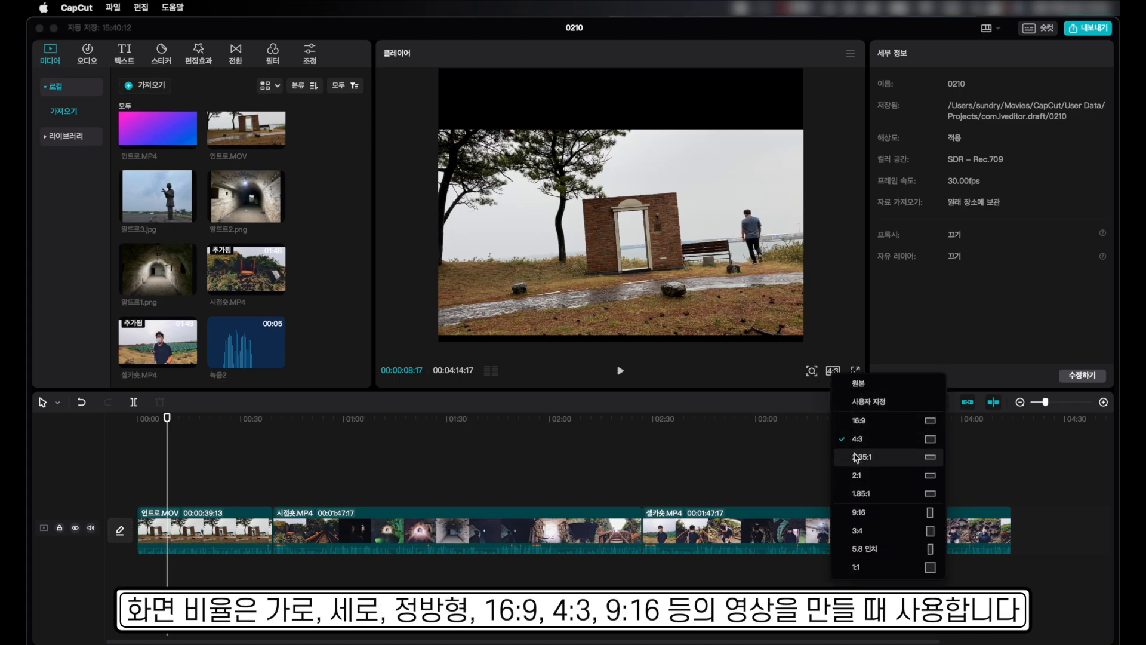
left_click(858, 513)
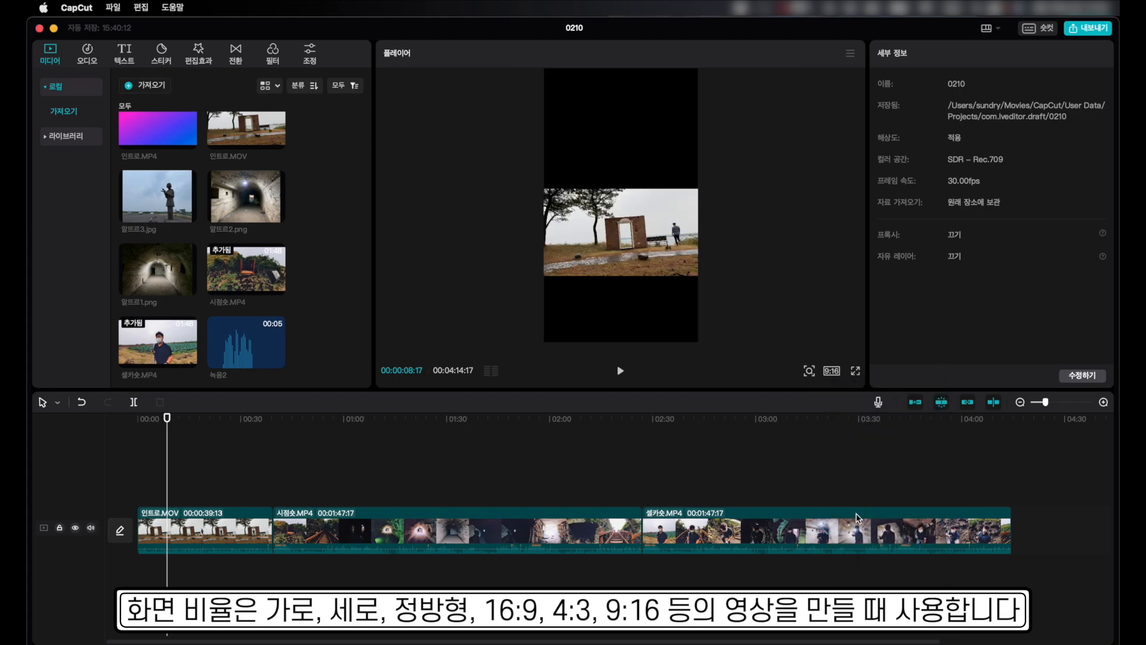
- Give the project a custom resolution of 1920 x 1080 and save the project settings
left_click(832, 372)
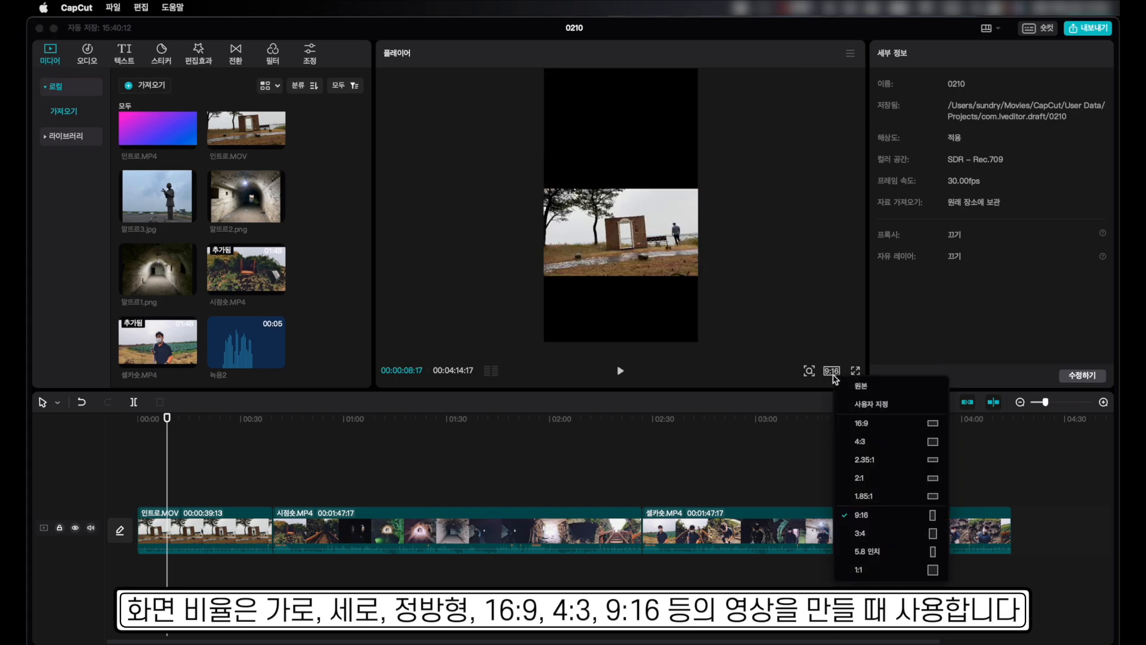
left_click(850, 405)
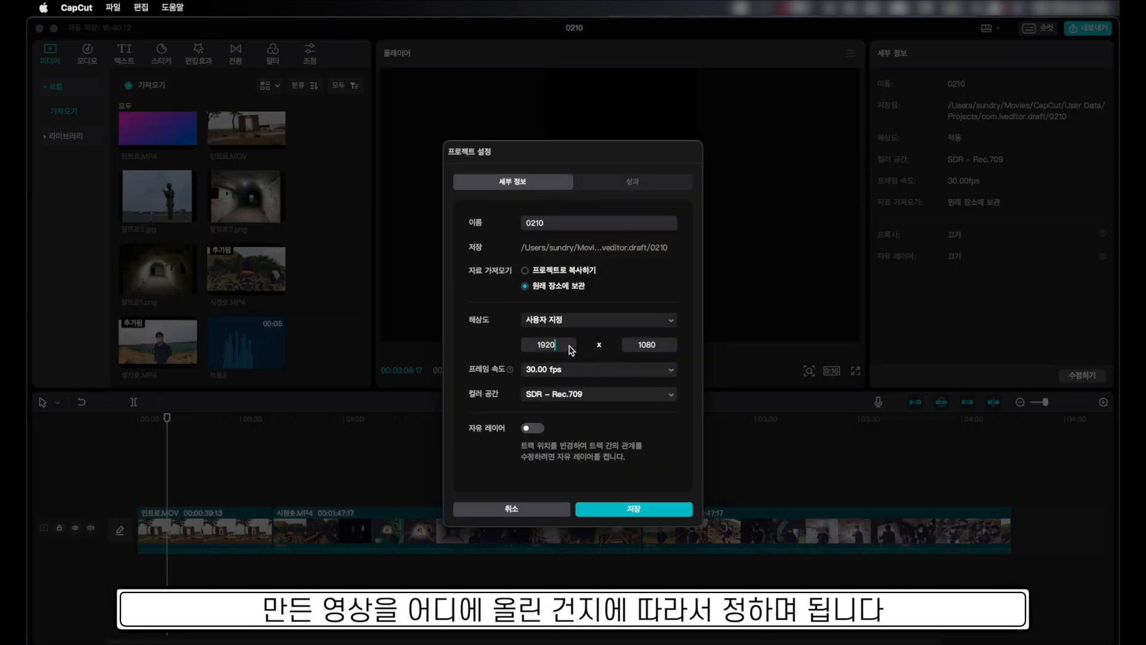
left_click(611, 512)
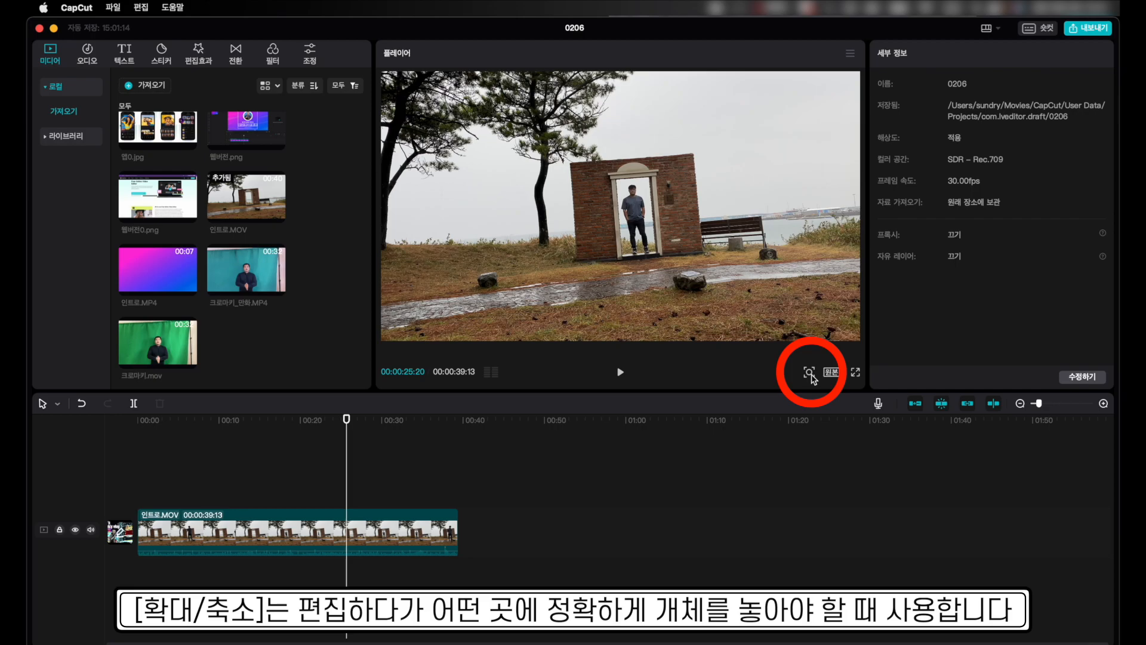
- Magnify the preview of 인트로.MOV and shift the enlarged area up towards the tree and the brick doorway
left_click(810, 374)
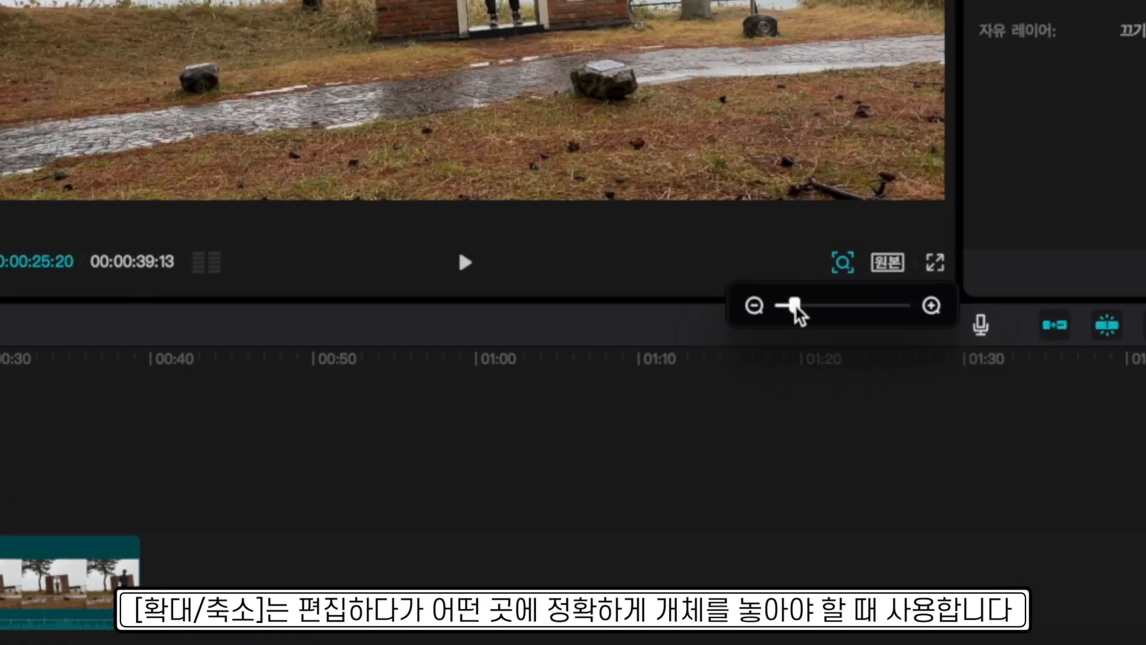
left_click_drag(796, 308, 839, 310)
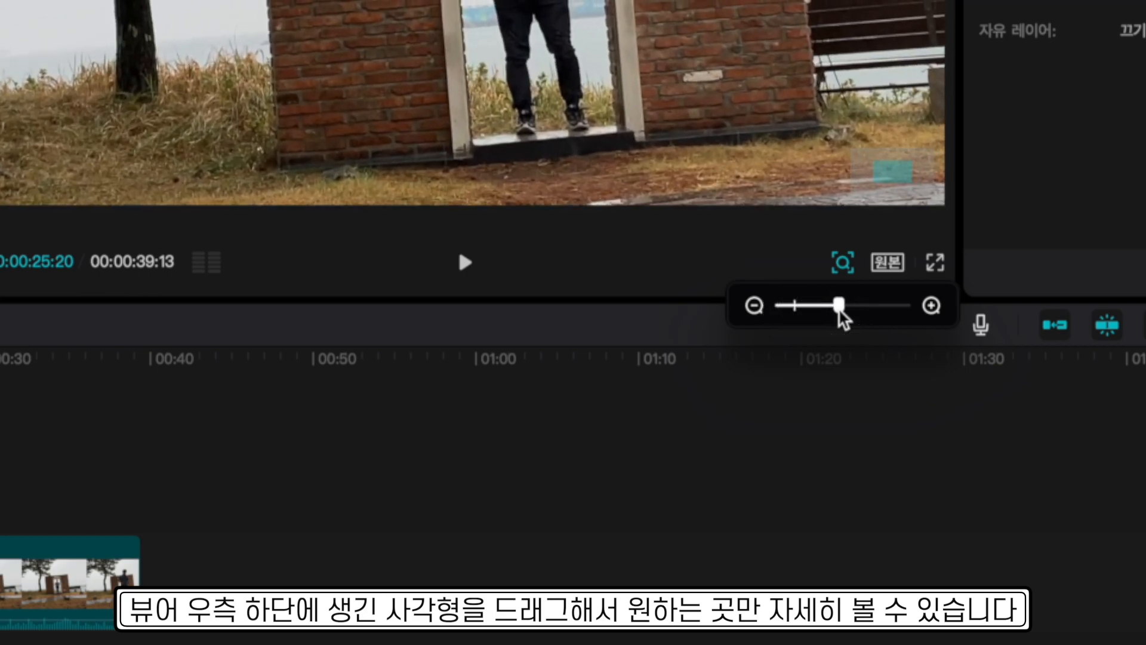
mouse_move(888, 179)
left_mouse_down()
mouse_move(841, 176)
mouse_move(897, 184)
mouse_move(879, 167)
left_mouse_up()
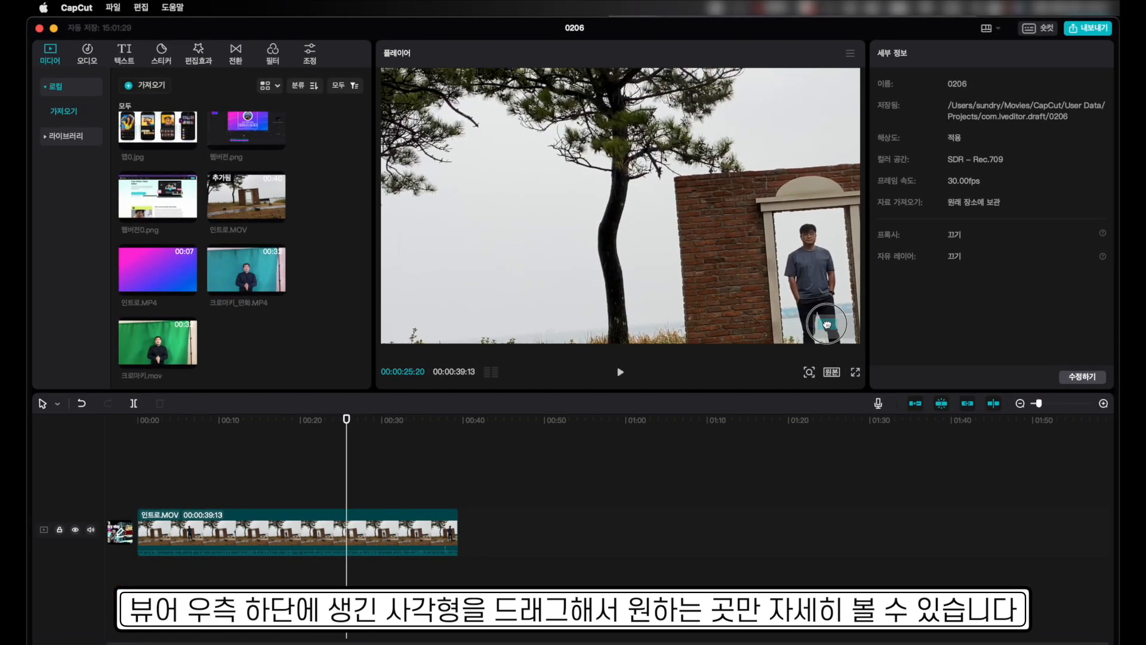
- Magnify the preview of 인트로.MOV further and centre the enlarged area on the man standing in the brick doorway
left_click_drag(827, 325, 835, 327)
left_click(809, 373)
left_click_drag(817, 395, 849, 399)
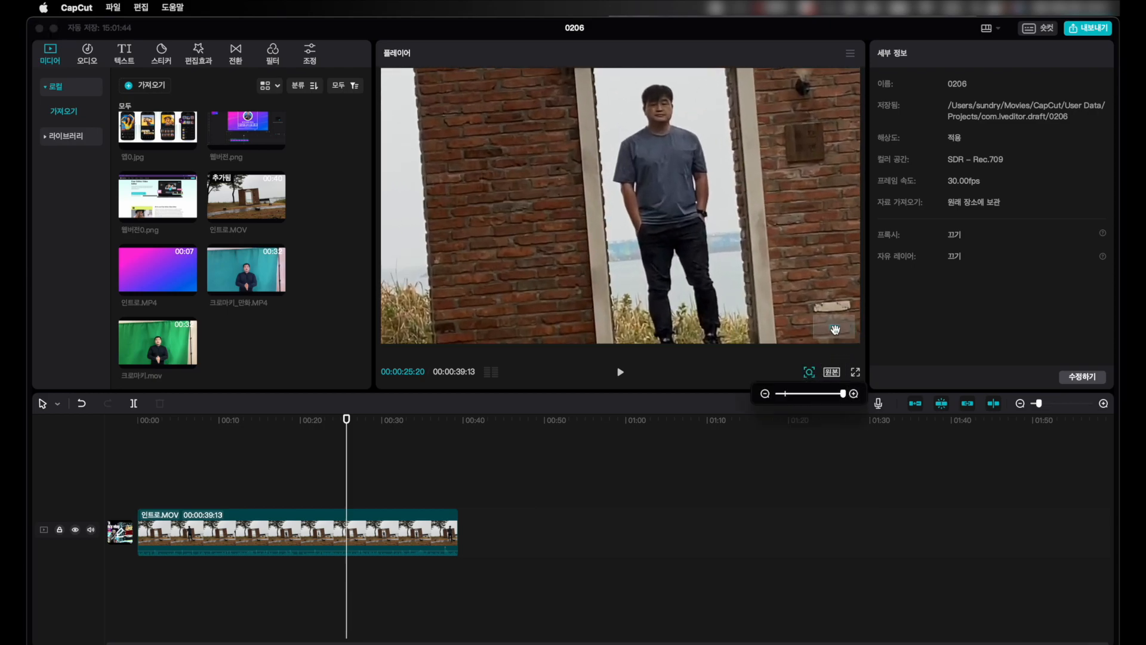
left_click_drag(835, 330, 836, 329)
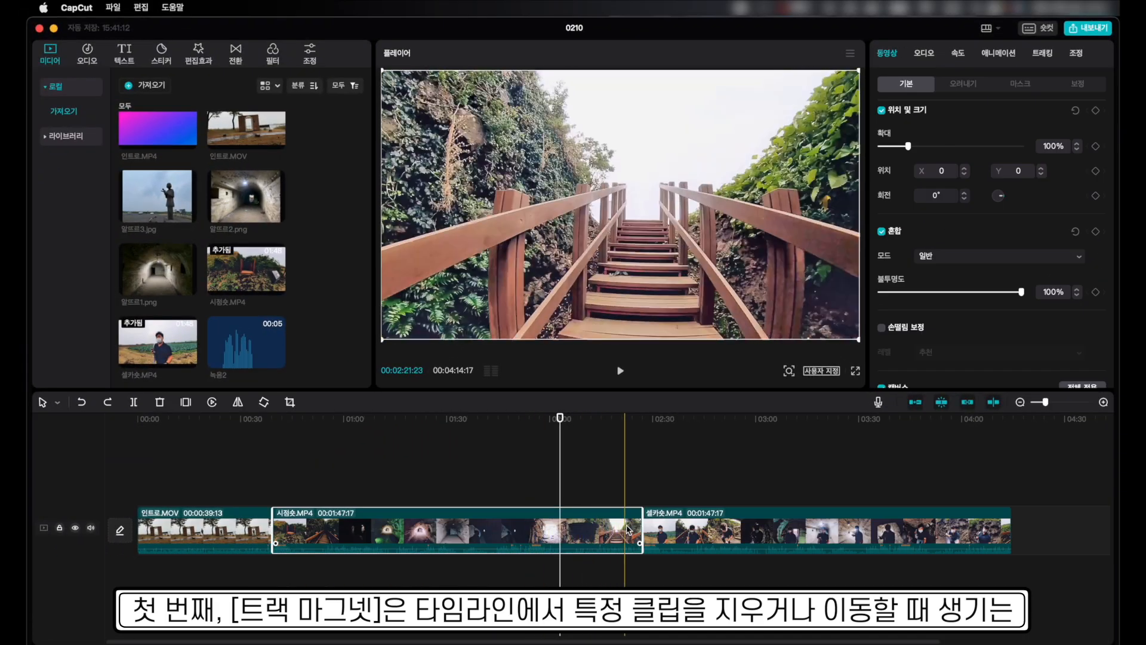
- Delete the middle clip 시점숏.MP4 from the main track with the track magnet turned off
mouse_move(599, 526)
left_mouse_down()
mouse_move(459, 531)
mouse_move(602, 531)
left_mouse_up()
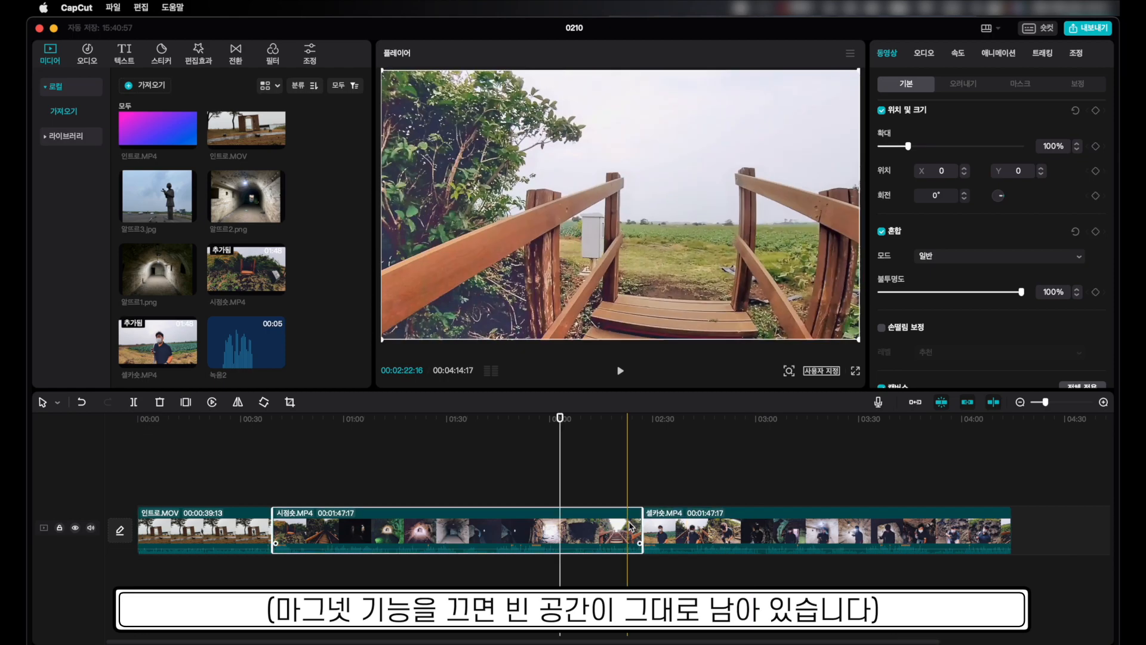
left_click_drag(630, 526, 537, 526)
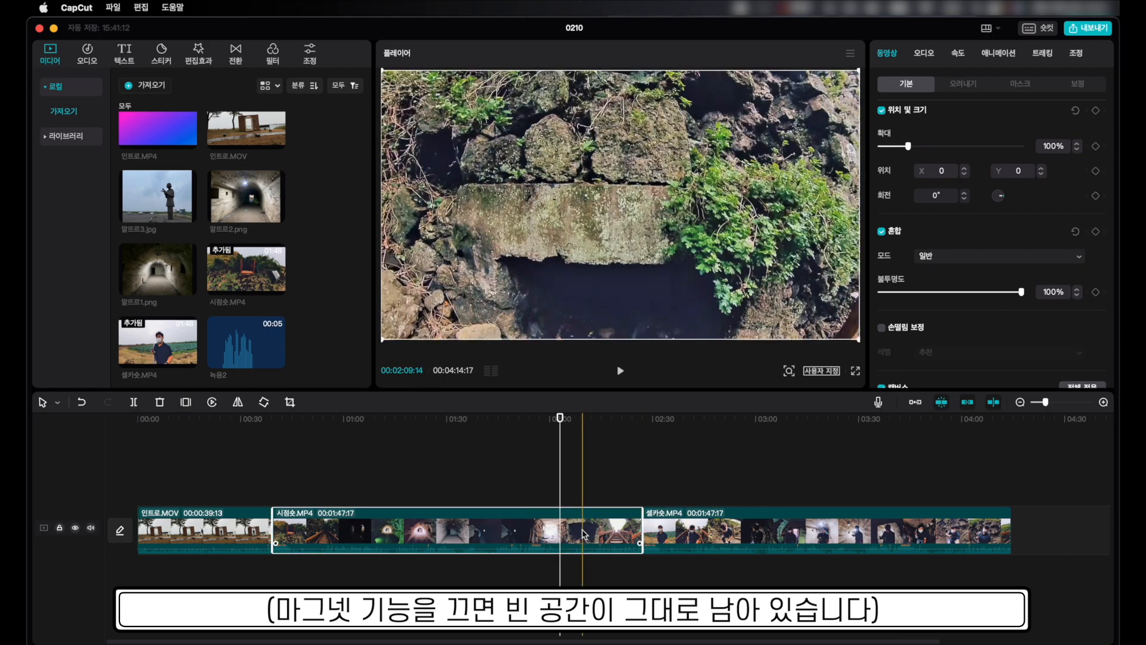
key("Delete")
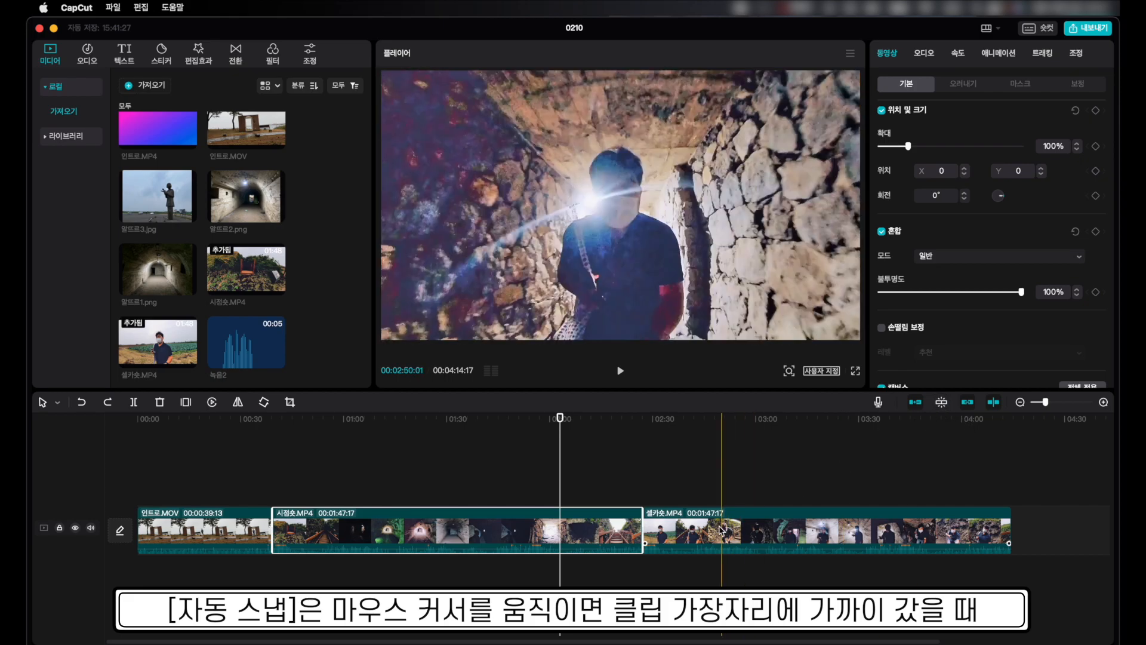
- With auto snapping off, move 셀카숏.MP4 onto a new track above, starting just past the end of 시점숏.MP4
left_click_drag(714, 534, 670, 483)
left_click_drag(645, 419, 660, 418)
left_click_drag(670, 478, 661, 478)
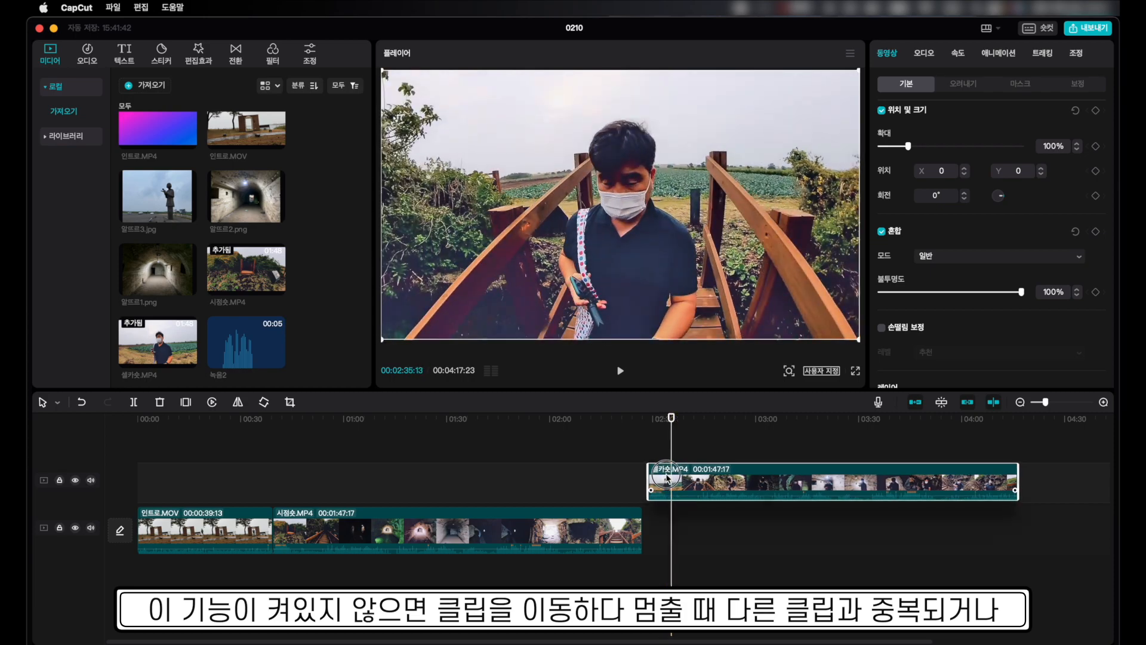
left_click(635, 418)
left_click_drag(634, 418, 648, 418)
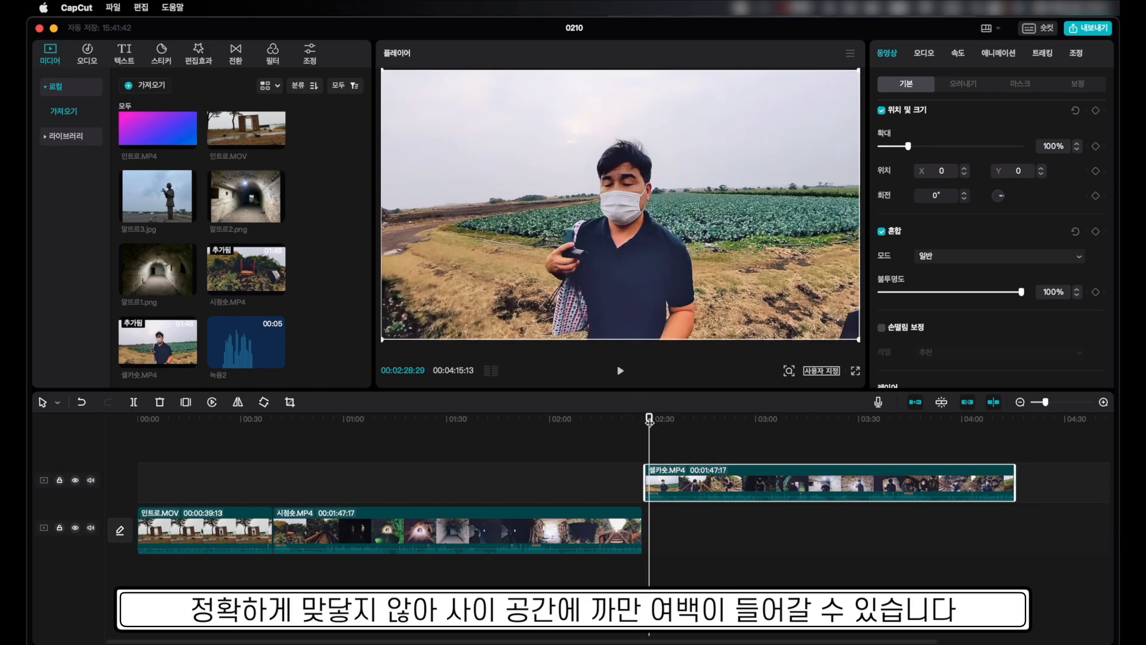
- Turn auto snapping back on and return 셀카숏.MP4 to the main track directly after 시점숏.MP4
left_click(968, 402)
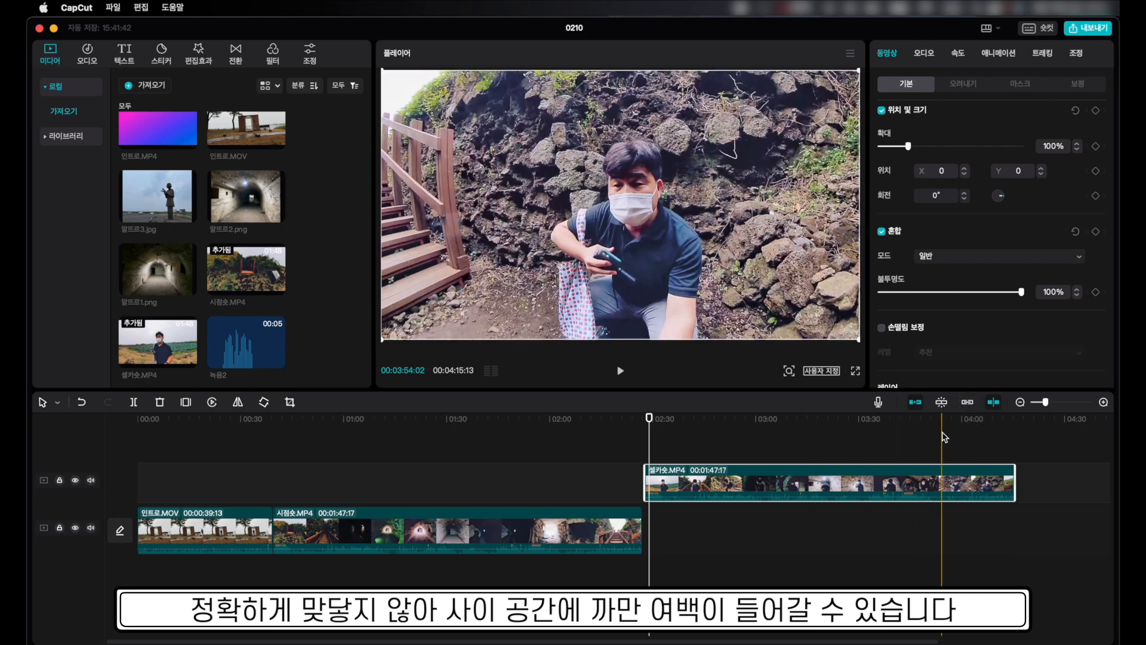
left_click(967, 402)
left_click(941, 402)
left_click_drag(761, 497, 722, 529)
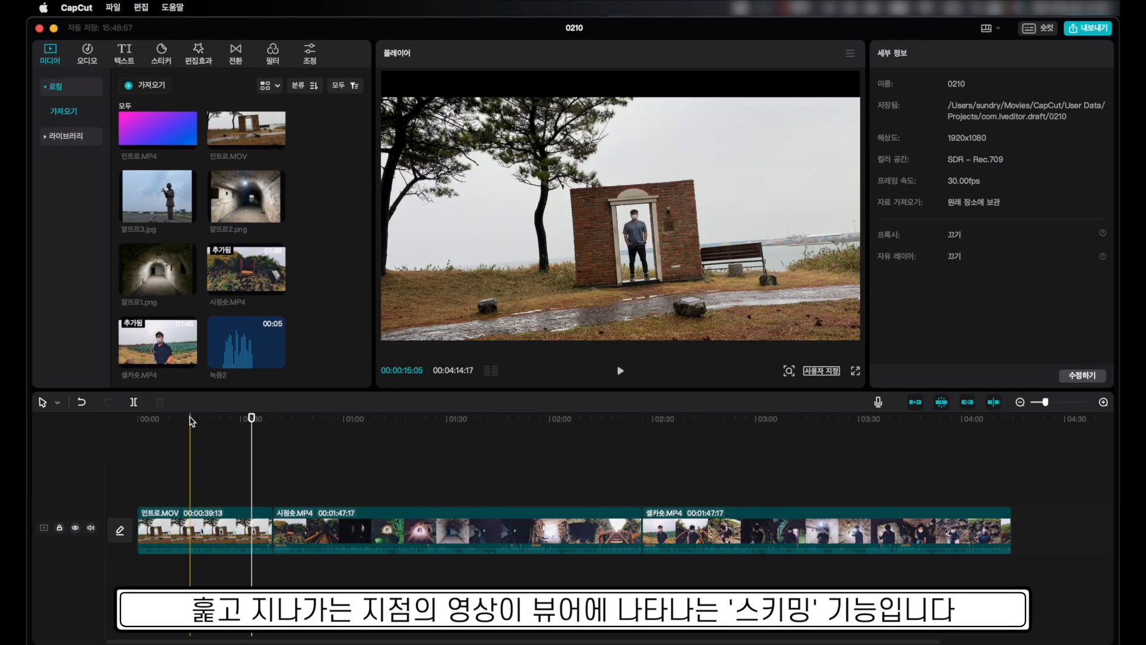
- Scrub through 인트로.MOV on an enlarged timeline from its start and place the playhead at 00:00:11:01
left_click_drag(188, 422, 139, 418)
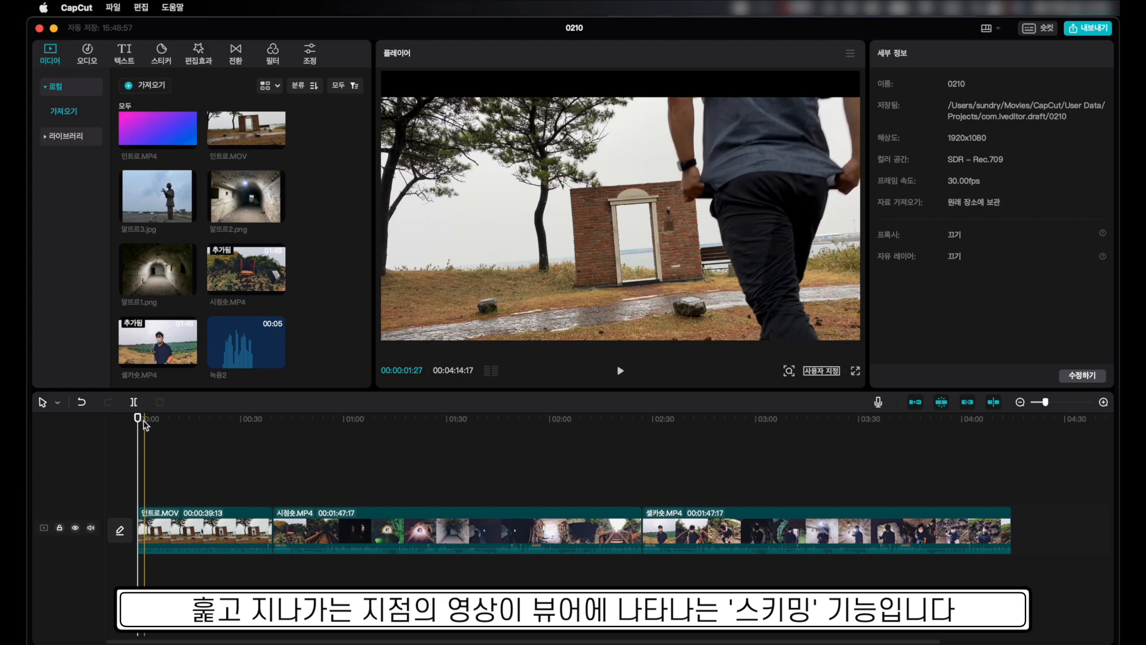
scroll(143, 424, "up", 5)
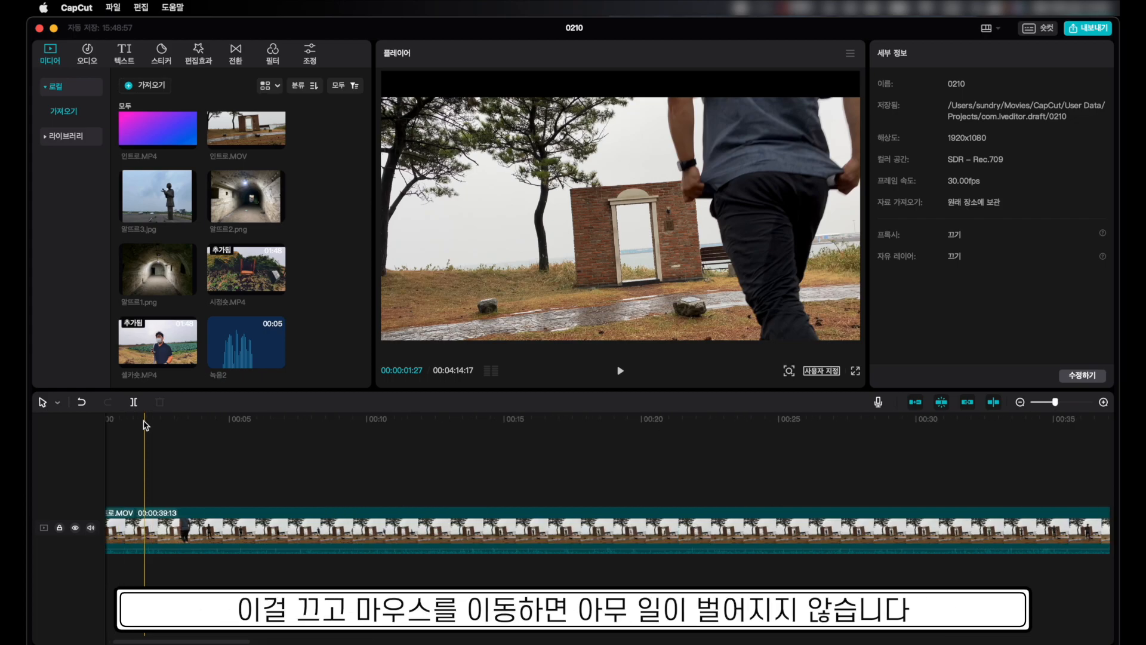
left_click(181, 421)
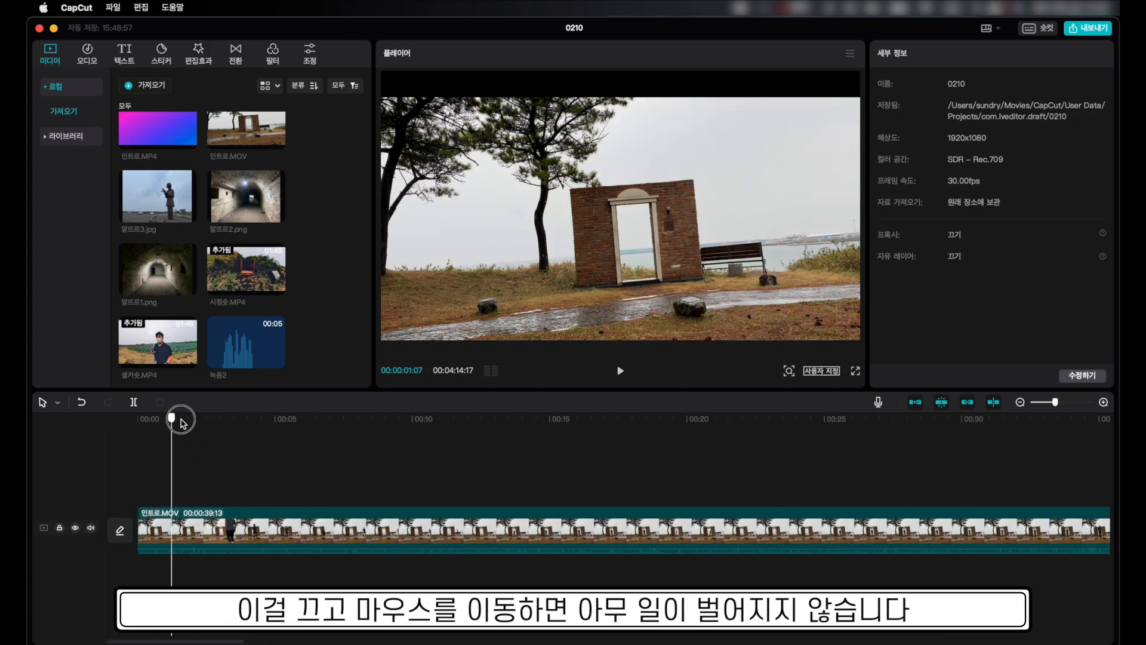
left_click_drag(181, 420, 457, 426)
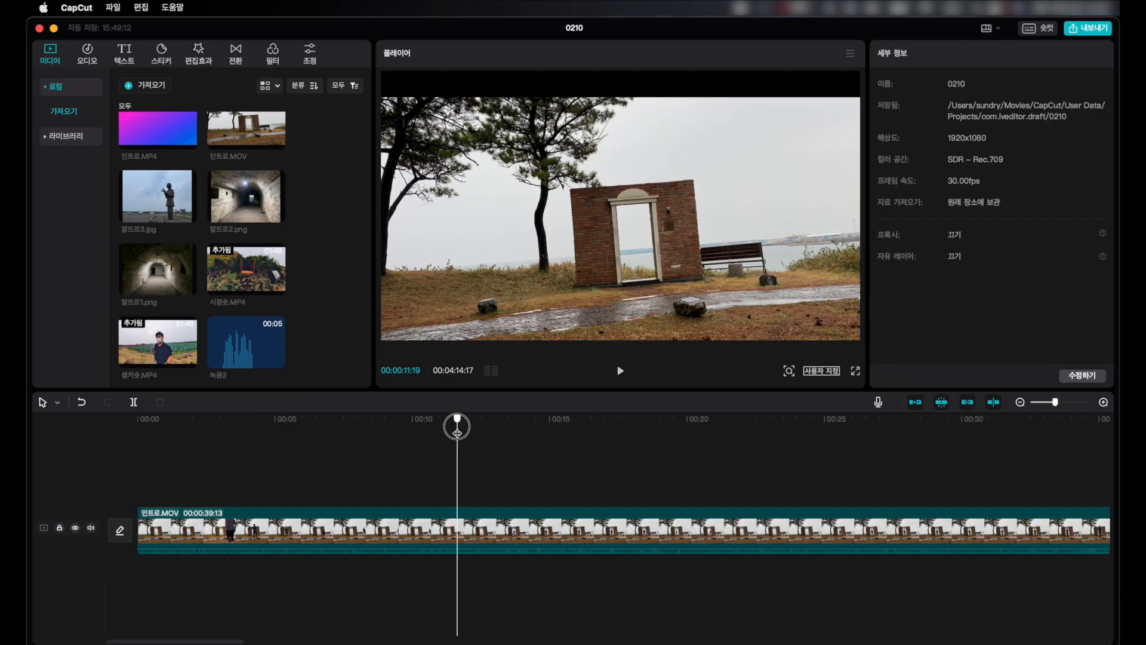
left_click(457, 426)
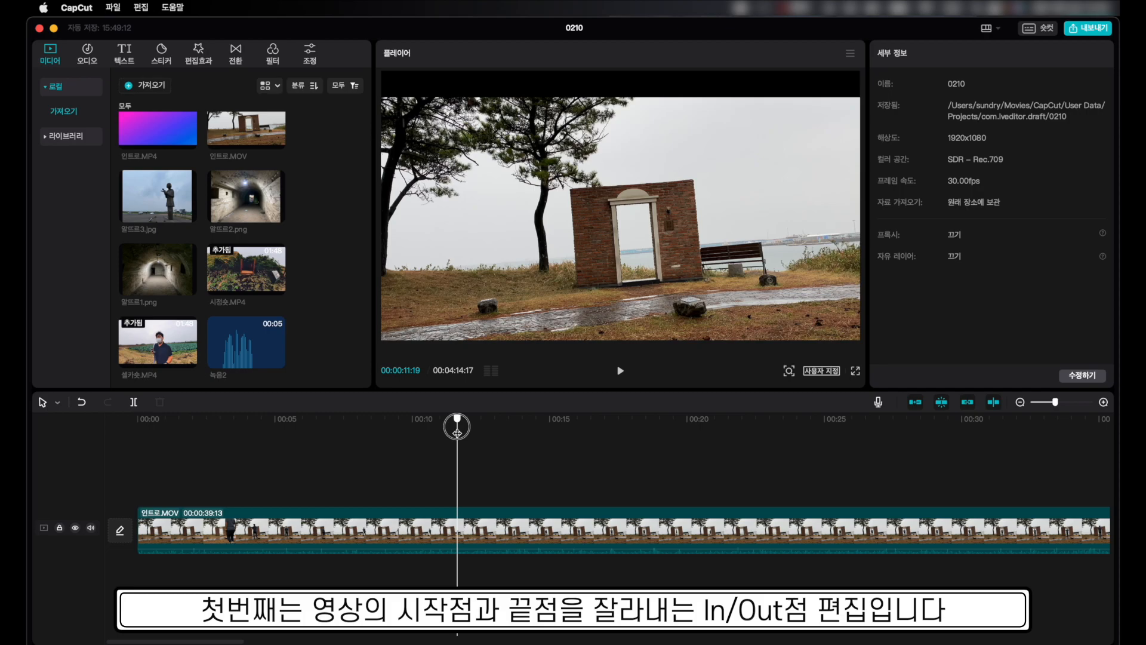
left_click_drag(457, 426, 441, 427)
- Trim the start of 인트로.MOV up to the playhead at 00:00:11:01 and pull its end point inward
left_click_drag(143, 521, 441, 521)
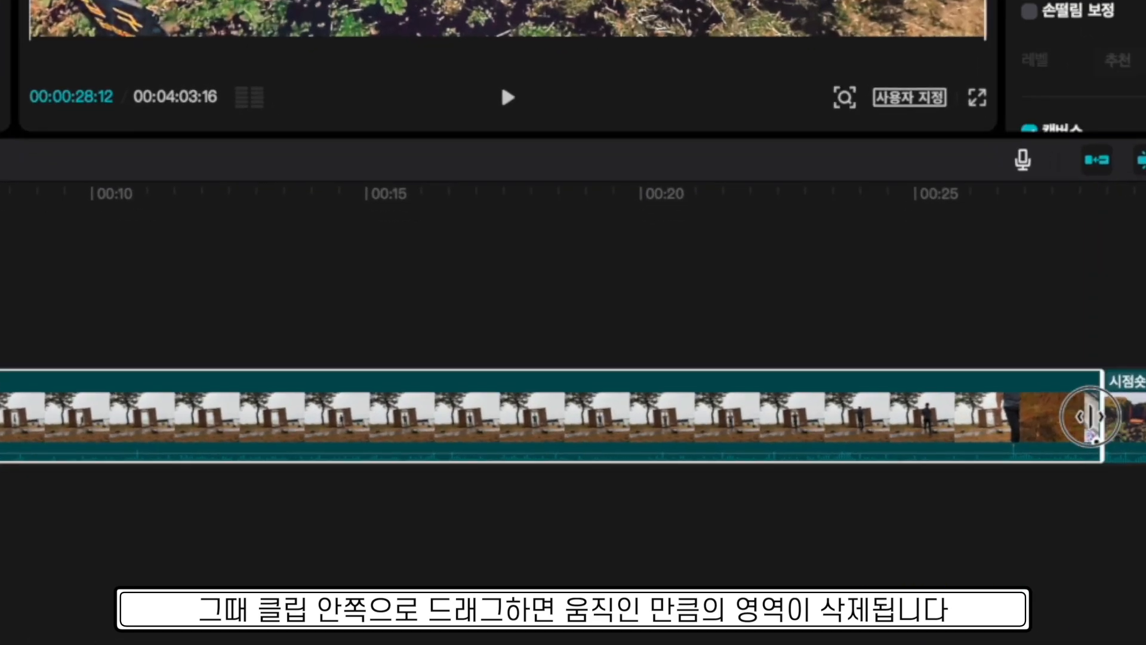
left_click_drag(917, 512, 465, 510)
left_click_drag(198, 376, 0, 376)
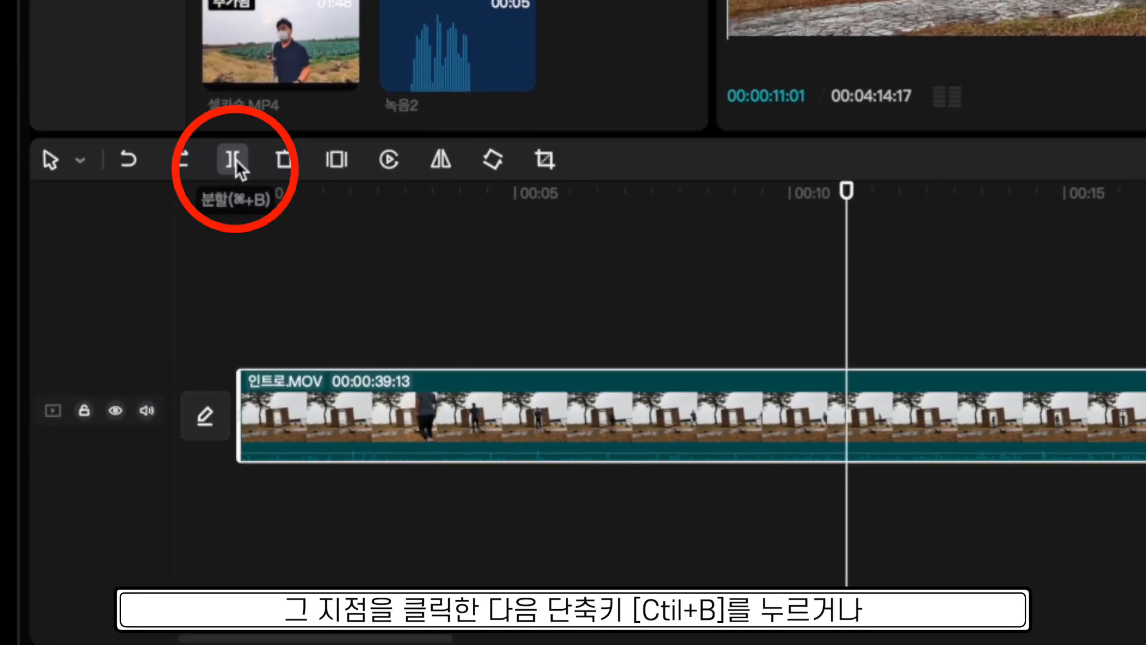
- Split 인트로.MOV at the playhead and undo the split
left_click(166, 325)
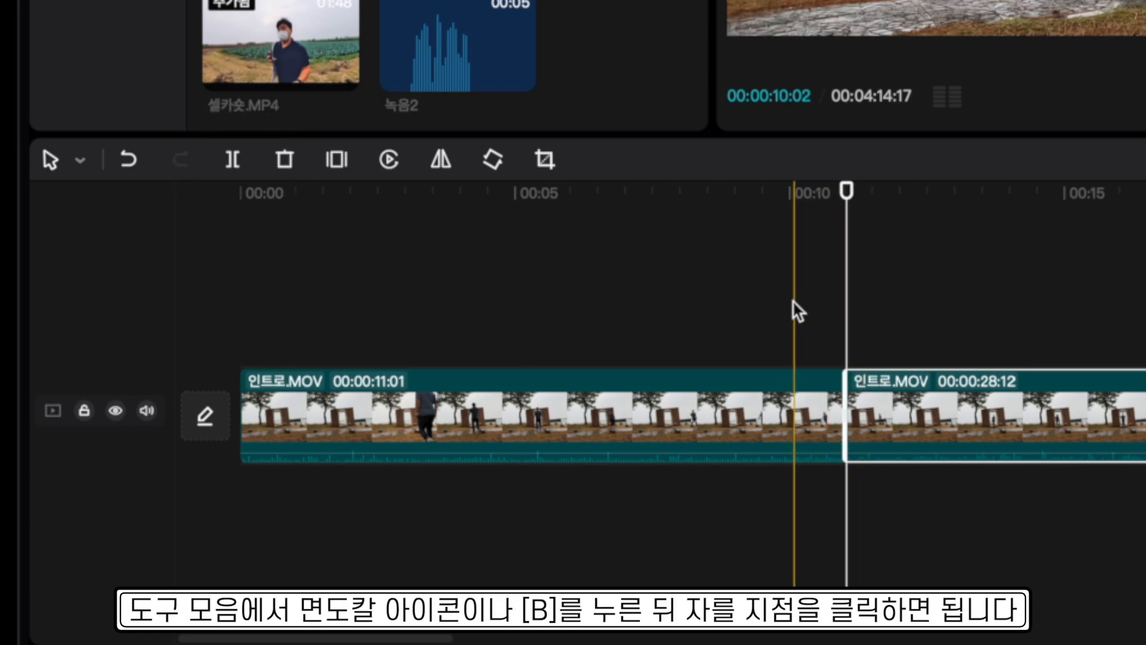
key("super+z")
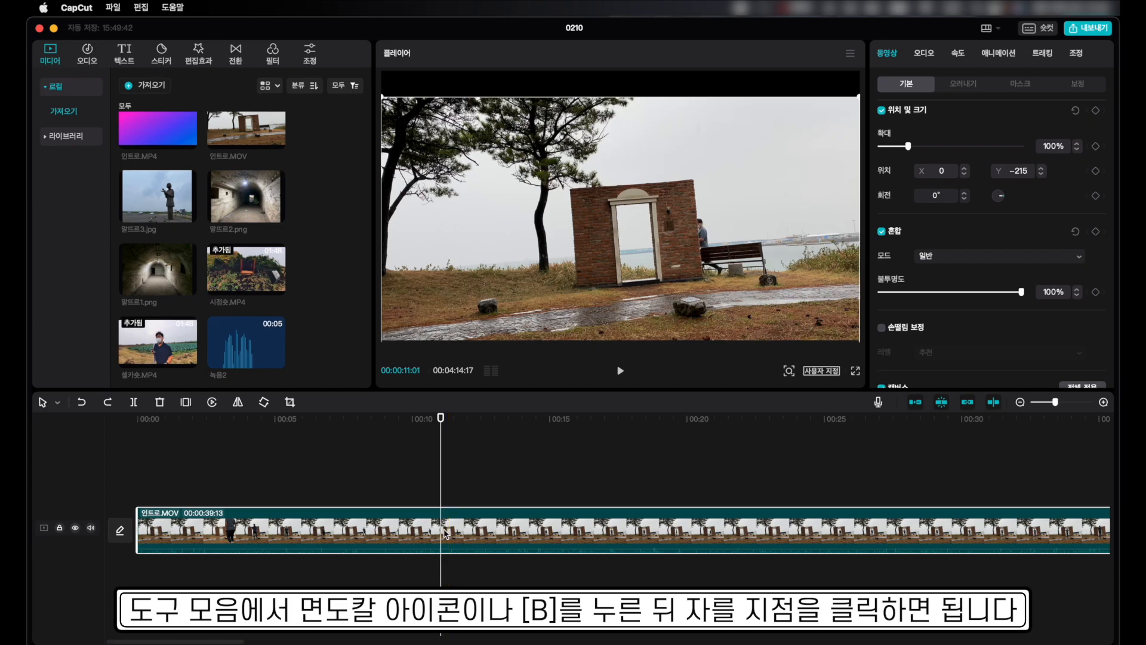
- Cut 인트로.MOV at 00:00:11:01 with the split tool and delete the part before the cut
key("b")
left_click(440, 537)
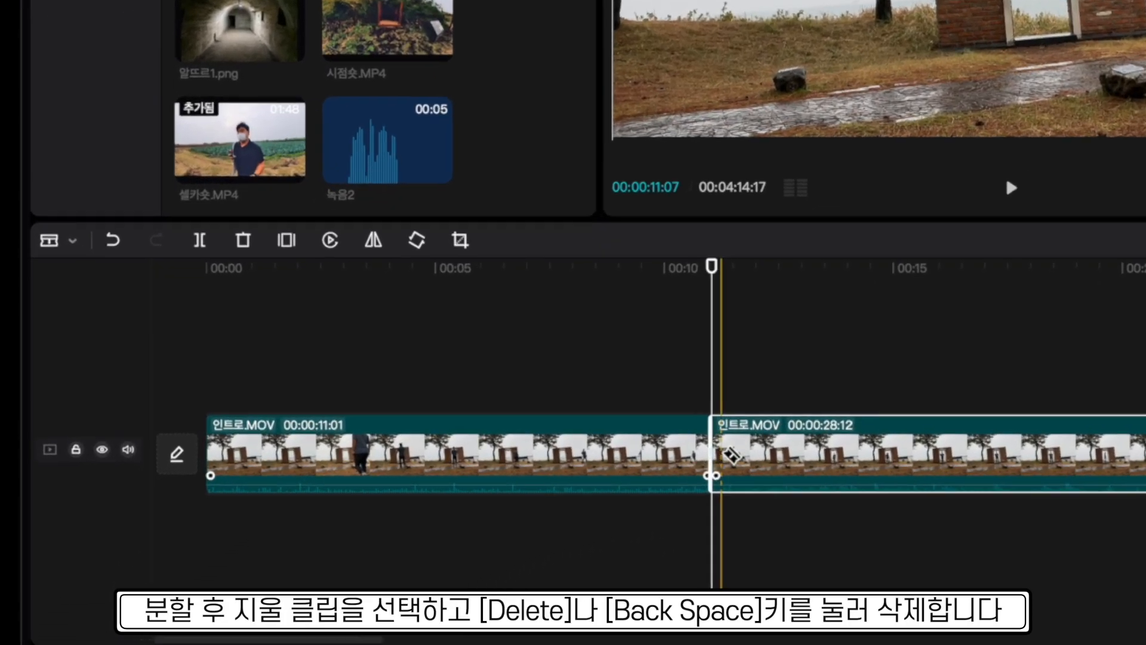
key("a")
left_click(418, 526)
left_click(78, 158)
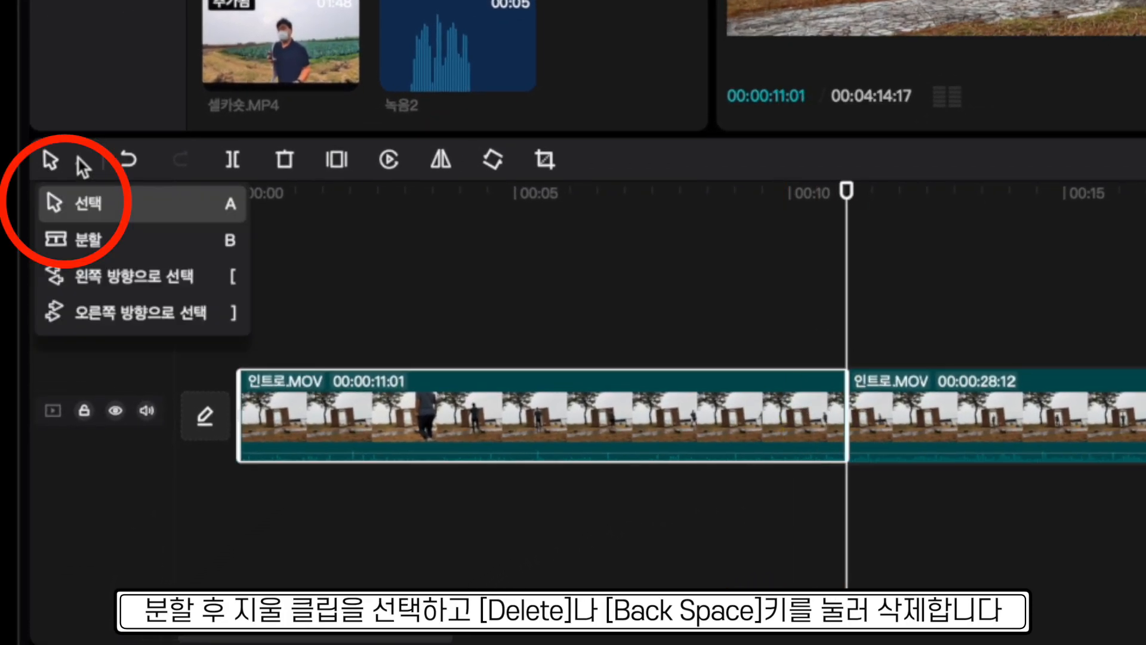
left_click(78, 159)
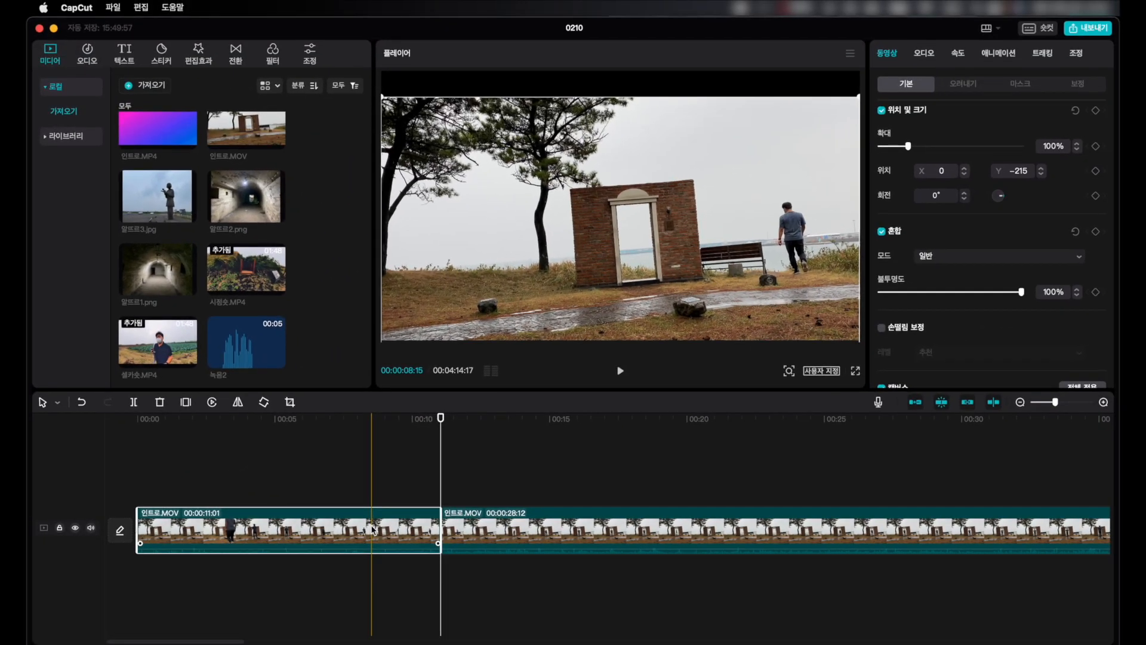
key("Delete")
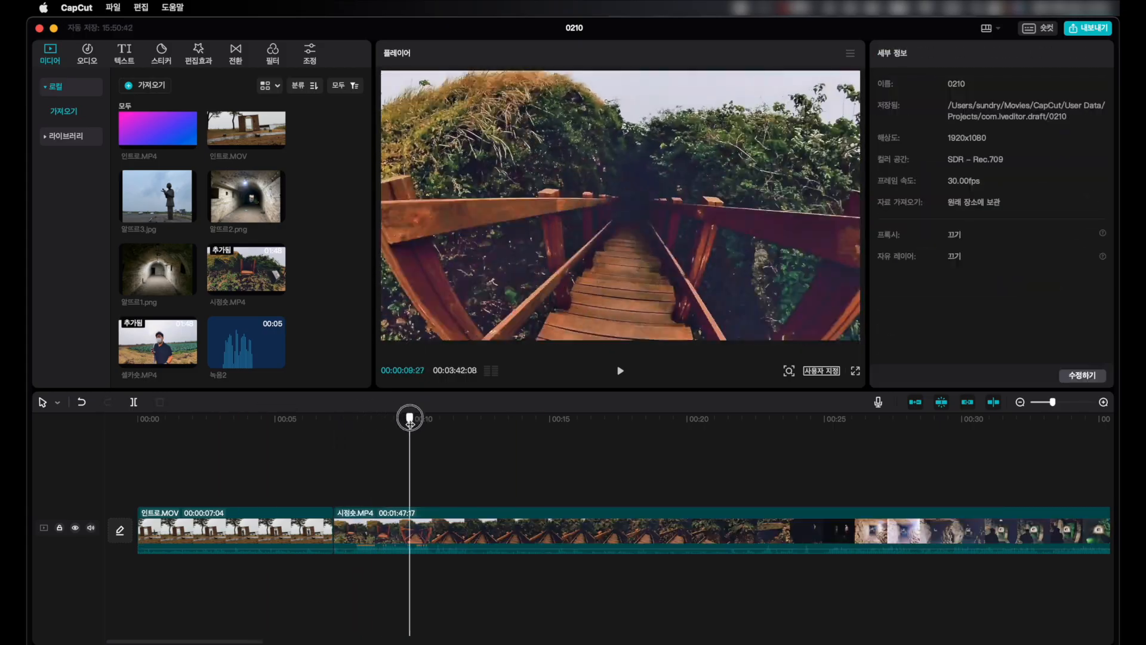
- Split 시점숏.MP4 at 00:00:21:00 and move the playhead to about 37 seconds within the long 셀카숏.MP4 clip
left_click(257, 528)
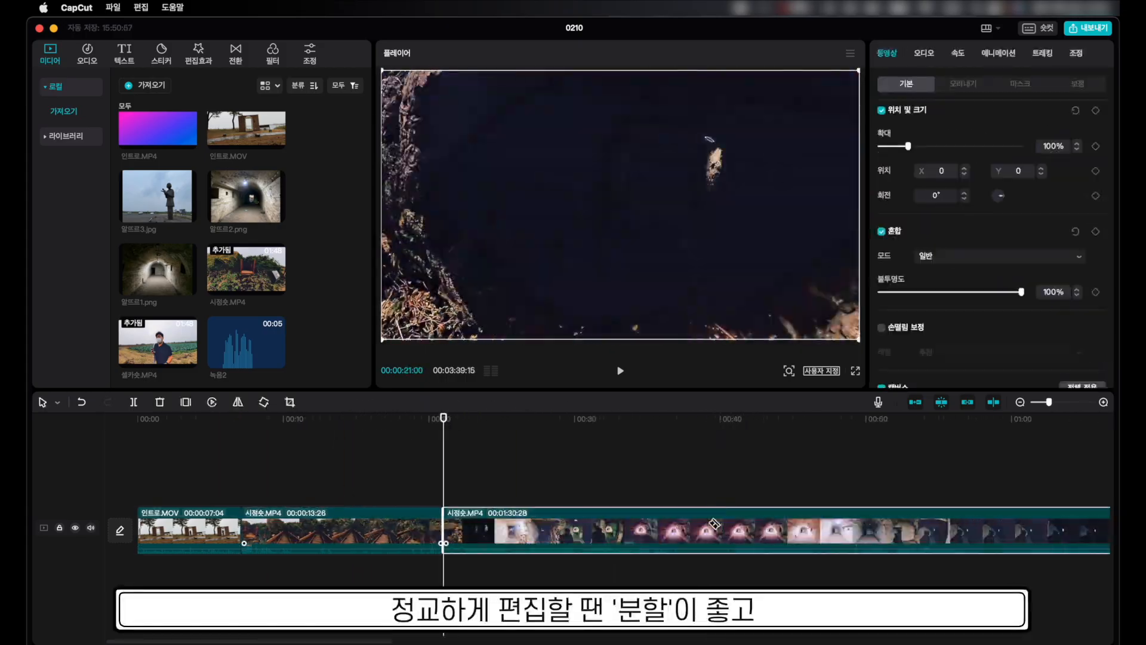
left_click_drag(440, 418, 379, 418)
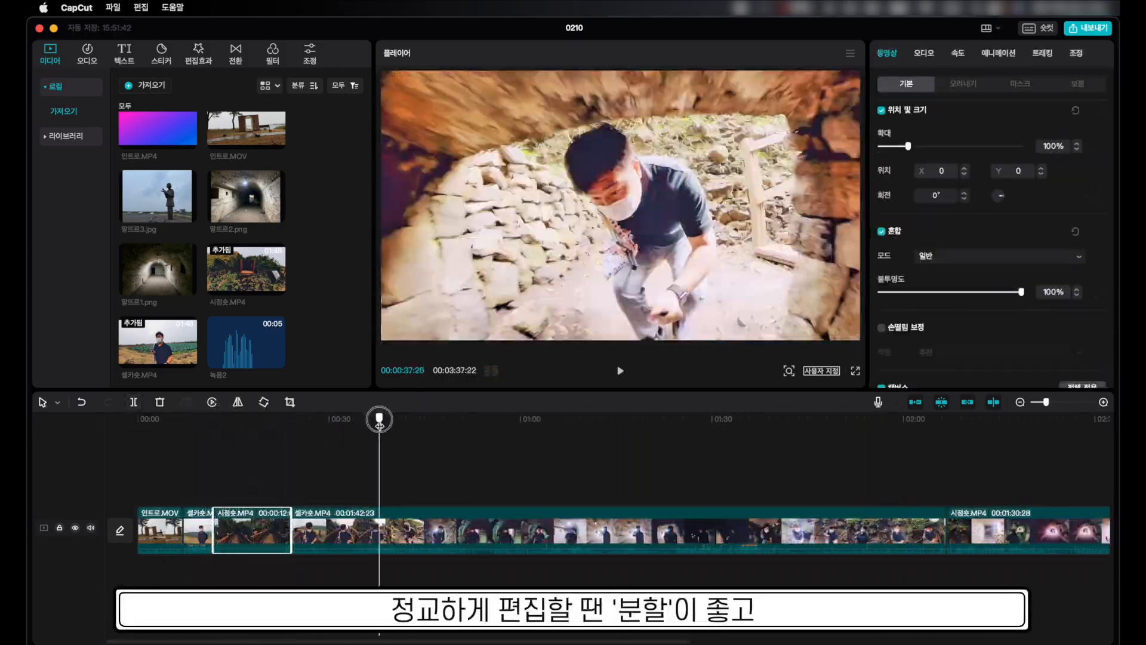